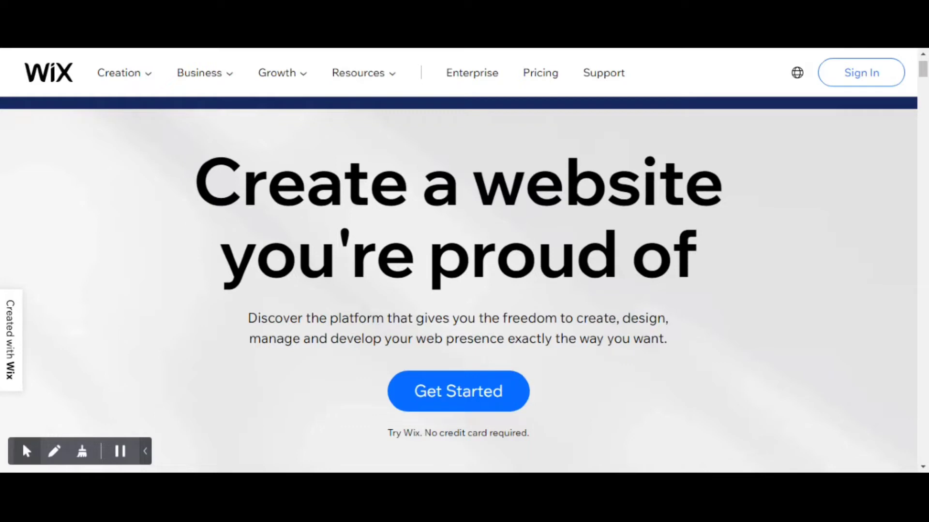
- Look through the Wix homepage, from the introduction to the section on building a unique online presence
scroll(458, 284, "down", 3)
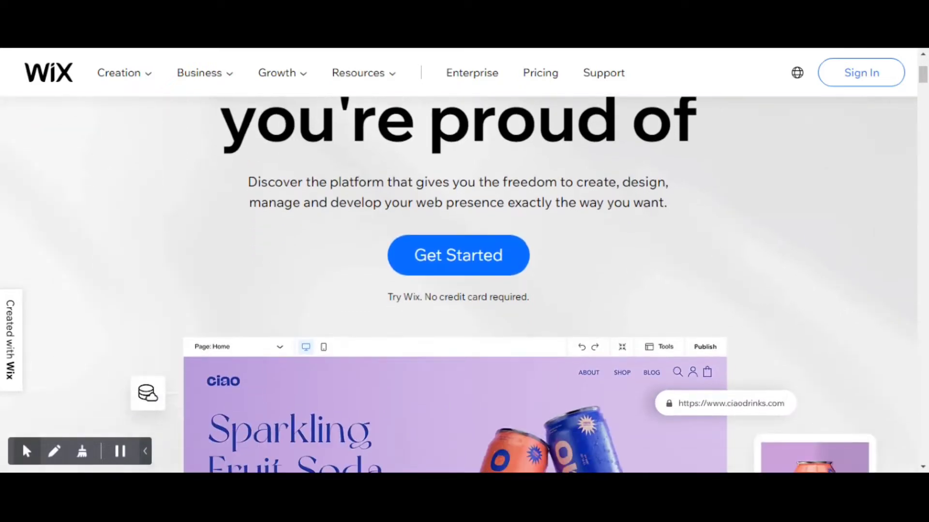
scroll(696, 289, "down", 4)
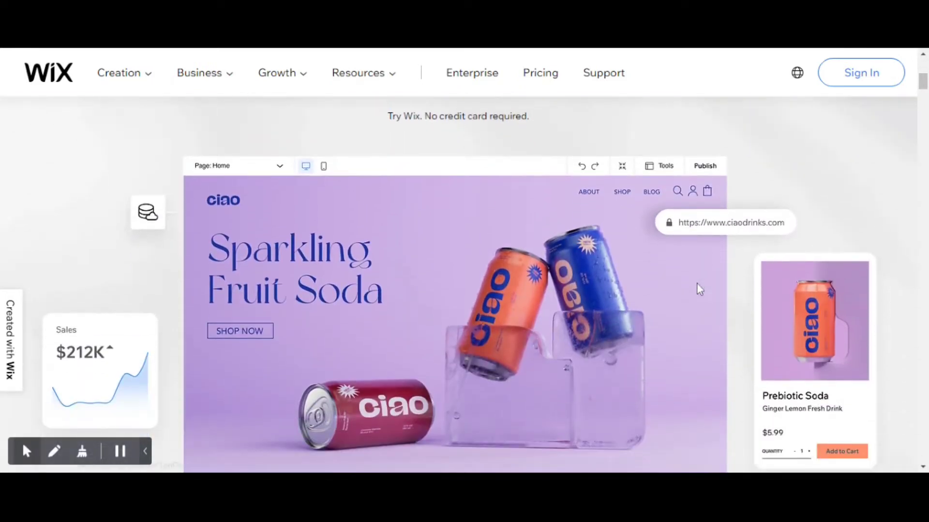
scroll(698, 285, "down", 2)
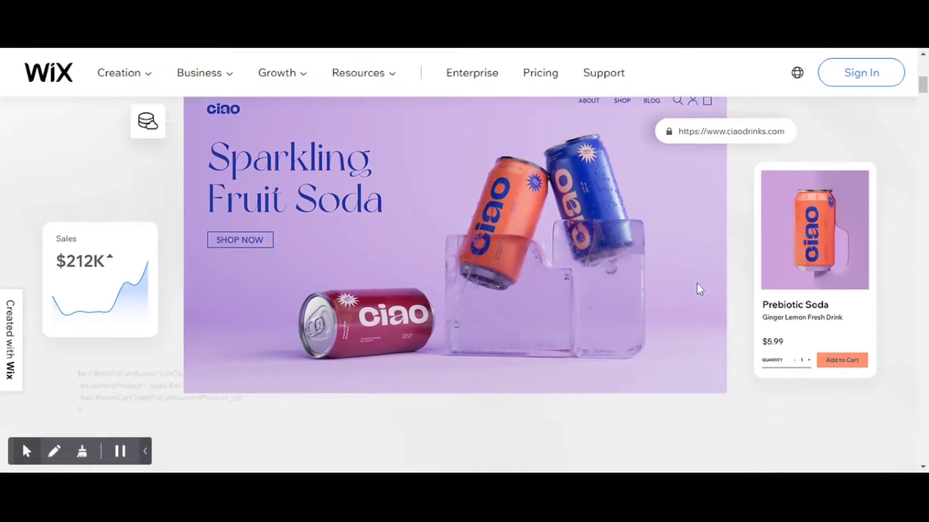
scroll(696, 286, "down", 5)
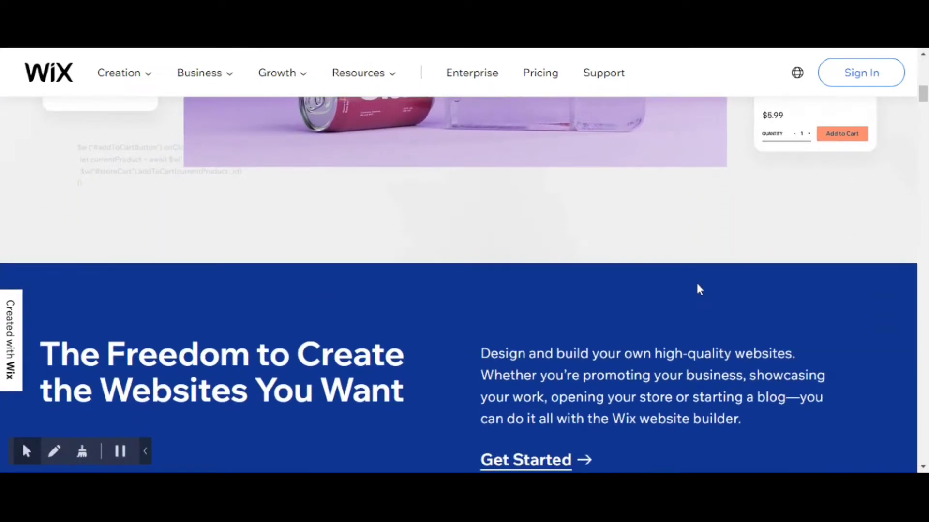
scroll(697, 284, "down", 3)
scroll(696, 284, "down", 7)
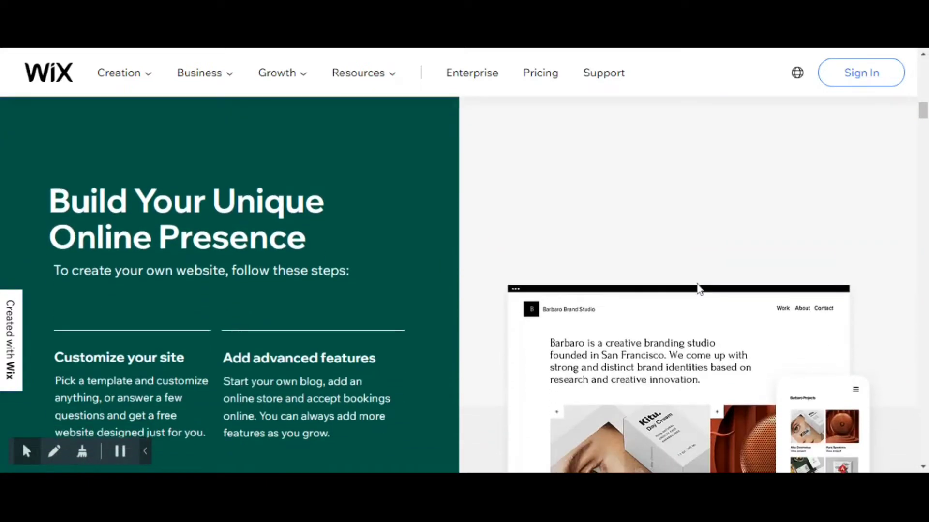
scroll(697, 286, "down", 3)
scroll(697, 286, "down", 3)
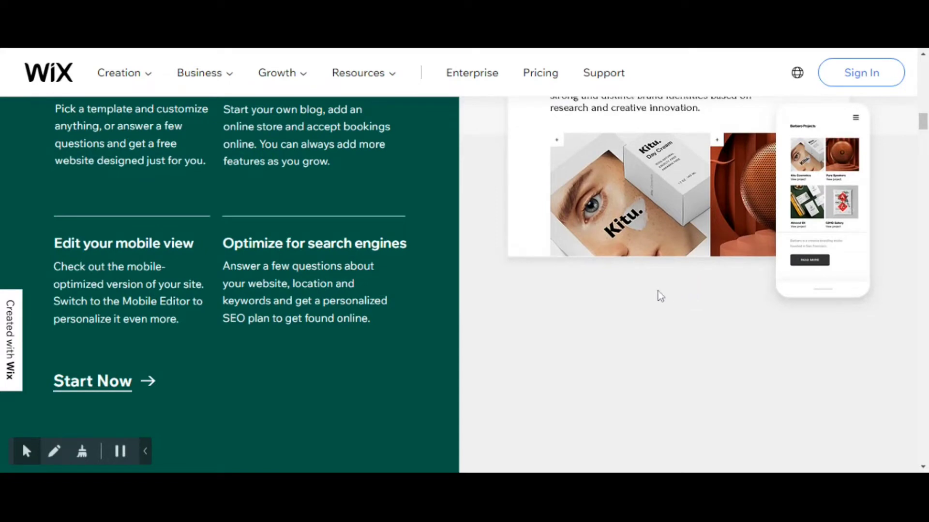
- Review the offerings listed under Creation, Business, Growth and Resources
left_click(140, 75)
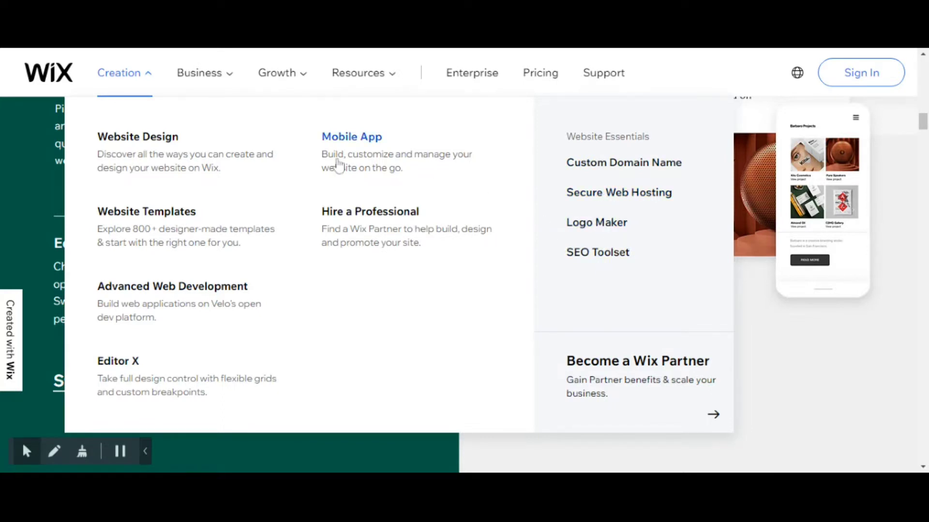
mouse_move(222, 86)
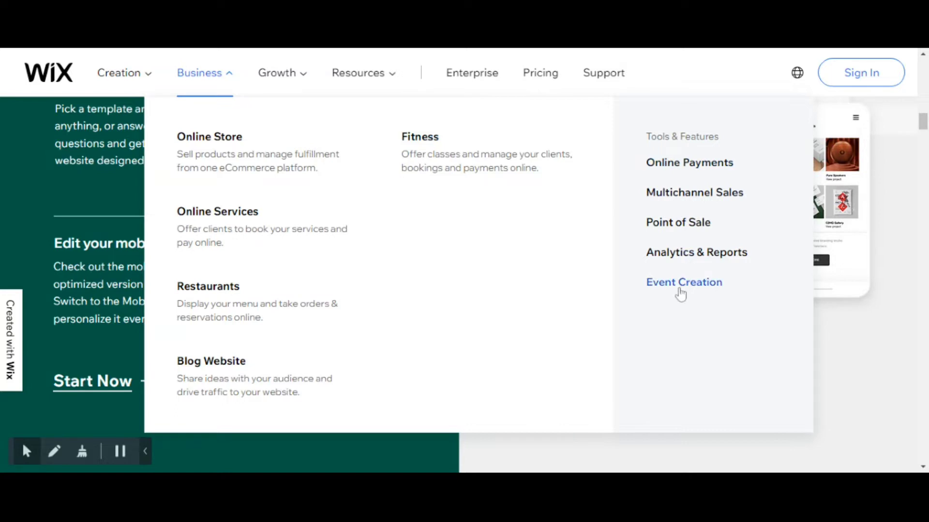
mouse_move(292, 82)
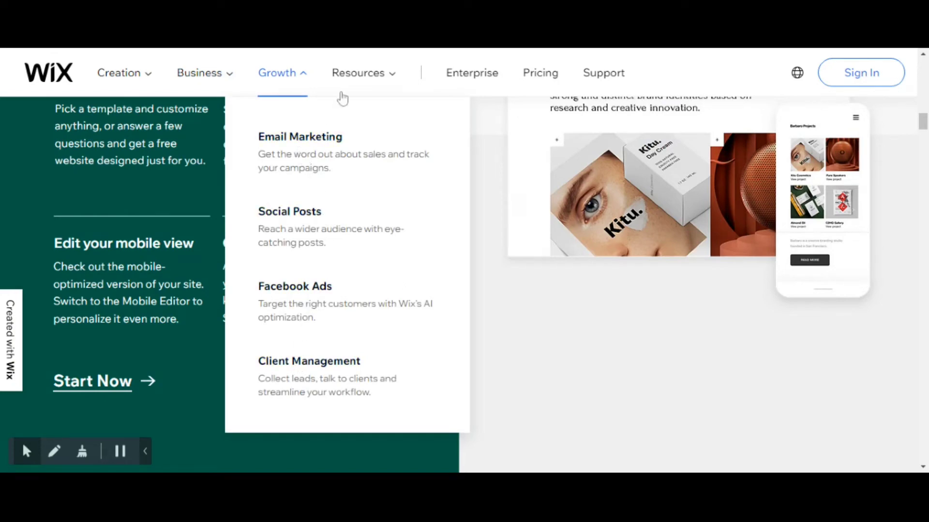
mouse_move(363, 74)
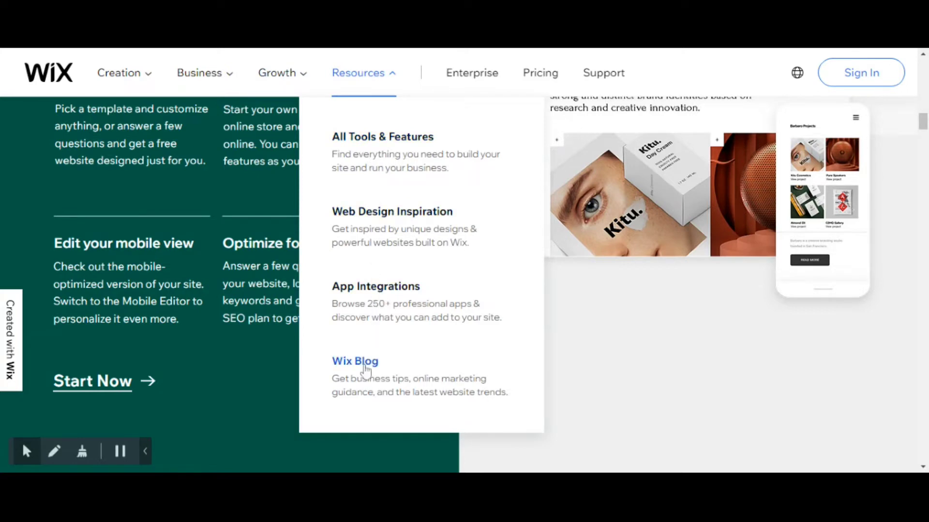
- Open the Wix Enterprise page and look over its introduction
left_click(465, 77)
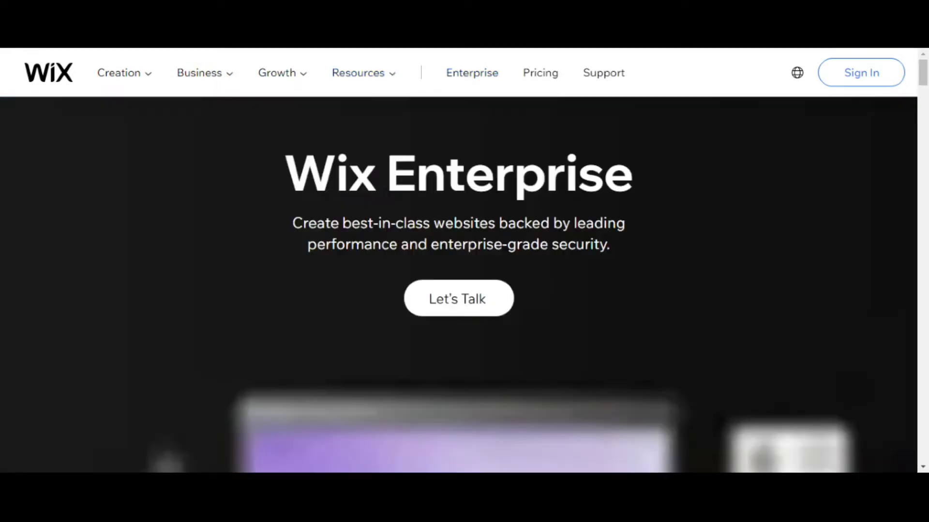
scroll(478, 209, "down", 1)
scroll(478, 209, "down", 1)
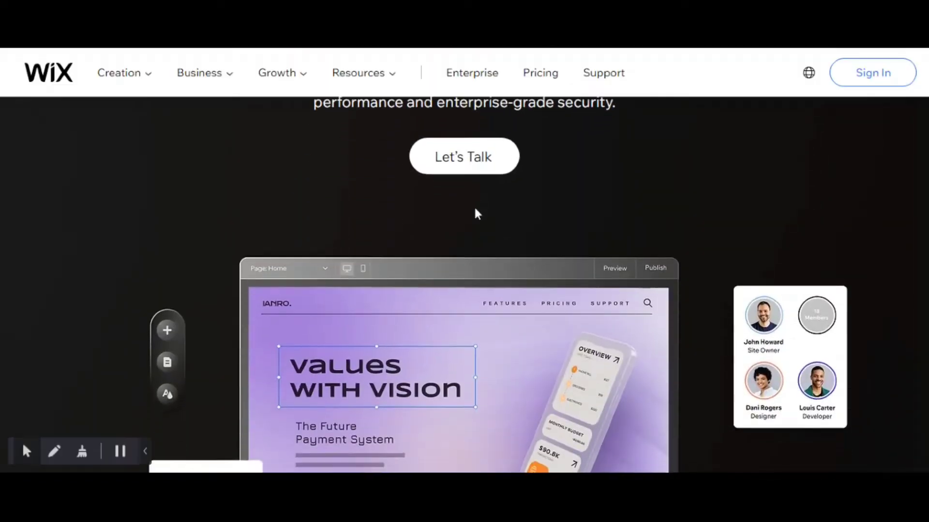
scroll(475, 209, "down", 1)
scroll(474, 208, "up", 1)
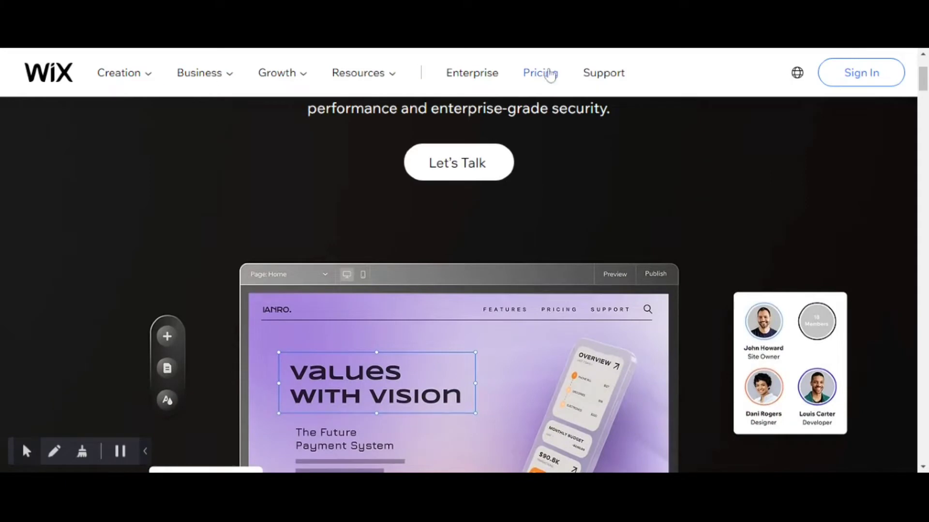
- Open the pricing page and examine the website plans with their prices and included features
left_click(543, 76)
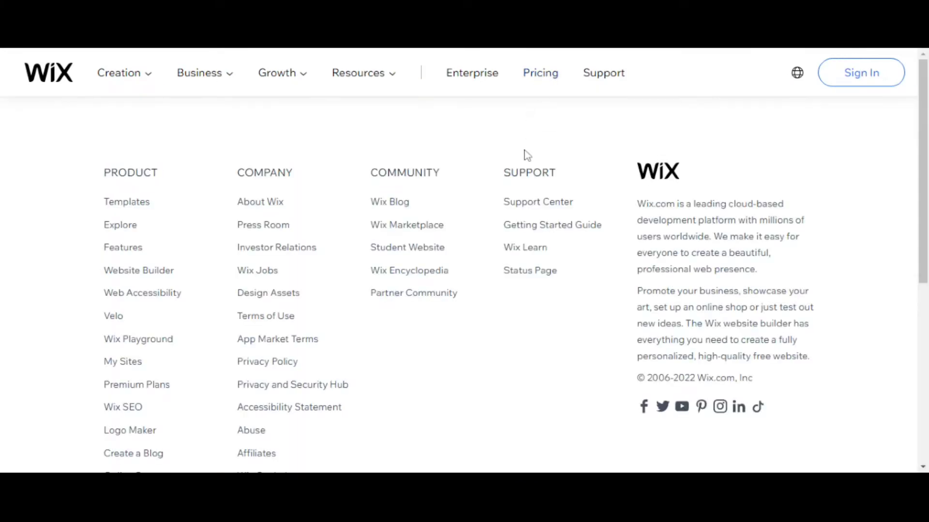
scroll(527, 155, "down", 2)
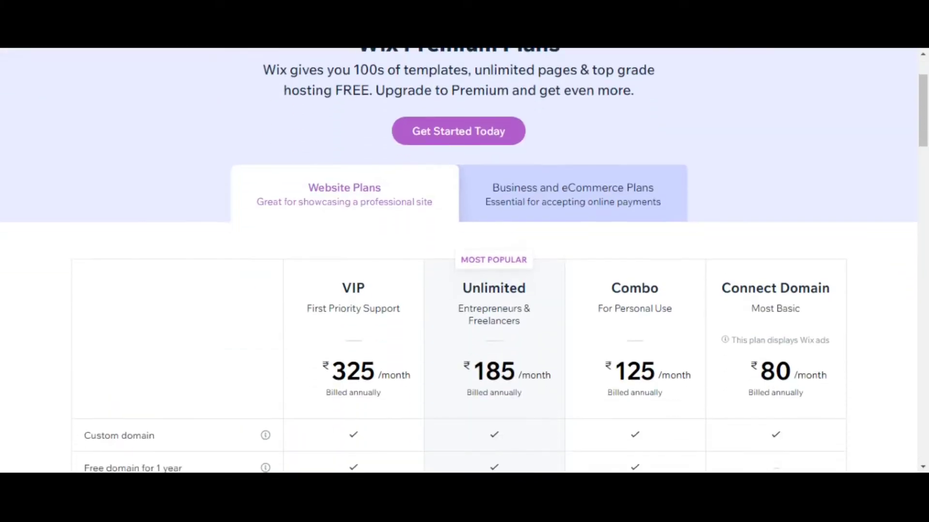
scroll(459, 260, "down", 4)
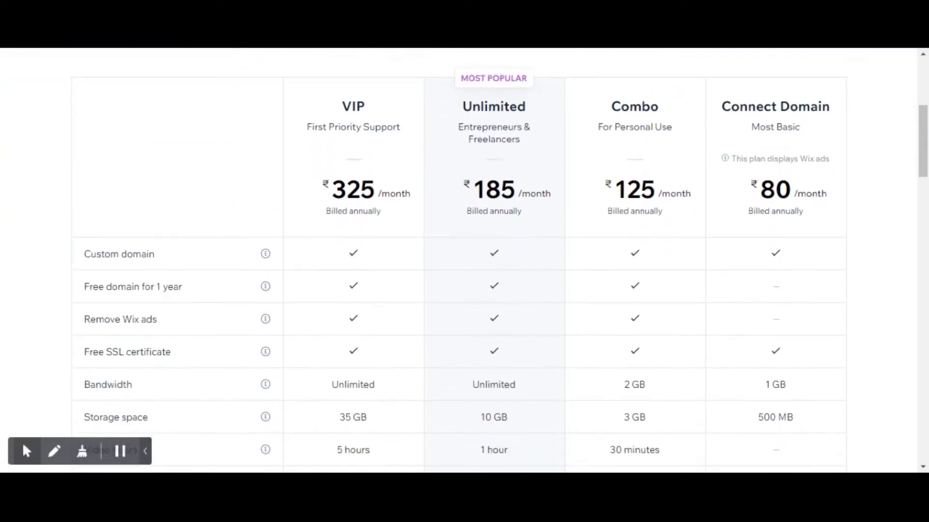
scroll(518, 162, "down", 4)
scroll(518, 162, "up", 7)
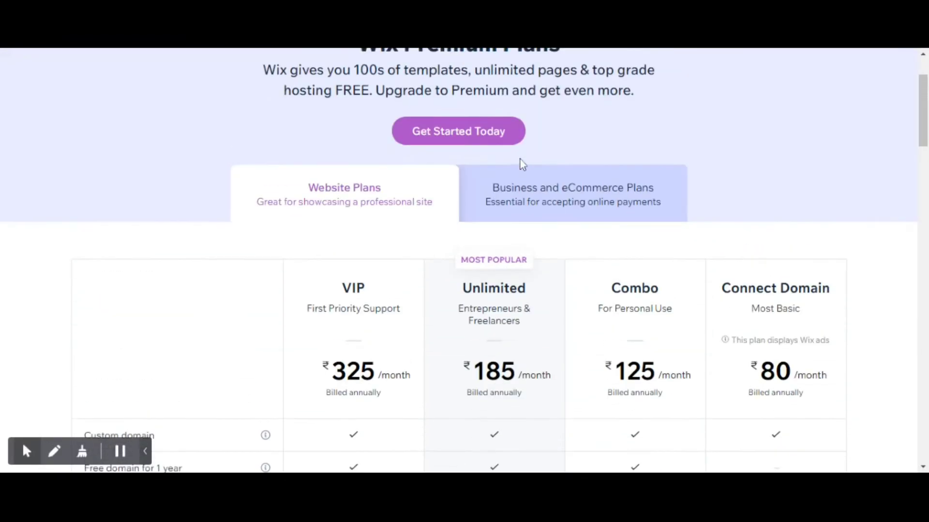
scroll(523, 164, "up", 2)
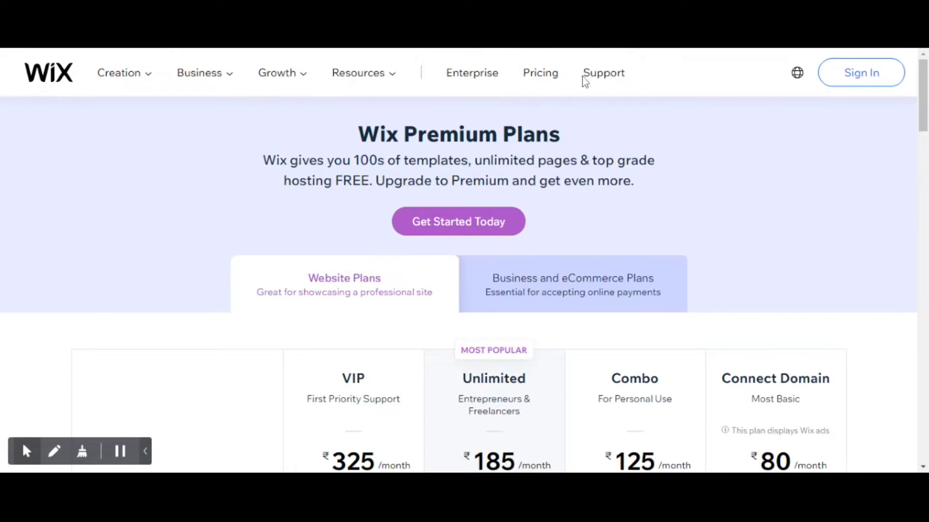
- Sign in to the Wix account and look over the dashboard's setup checklist and management sections
left_click(854, 80)
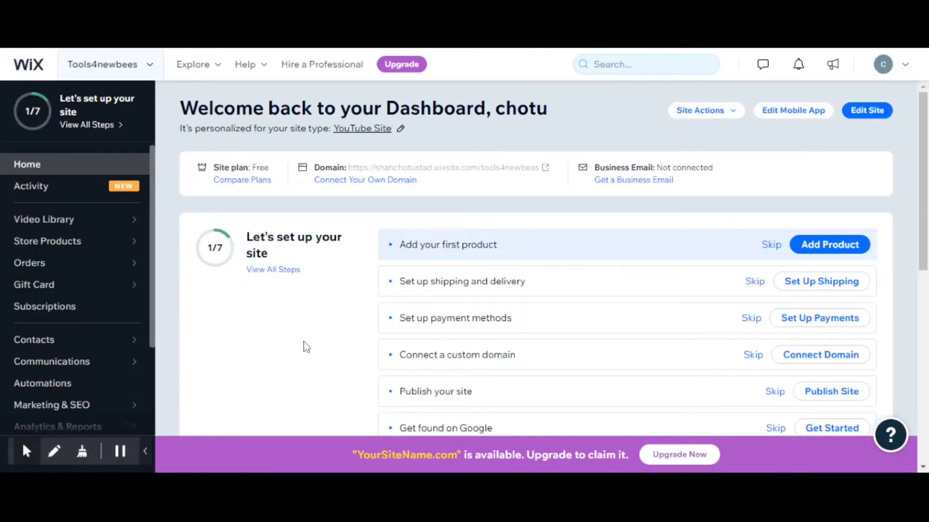
scroll(308, 347, "down", 1)
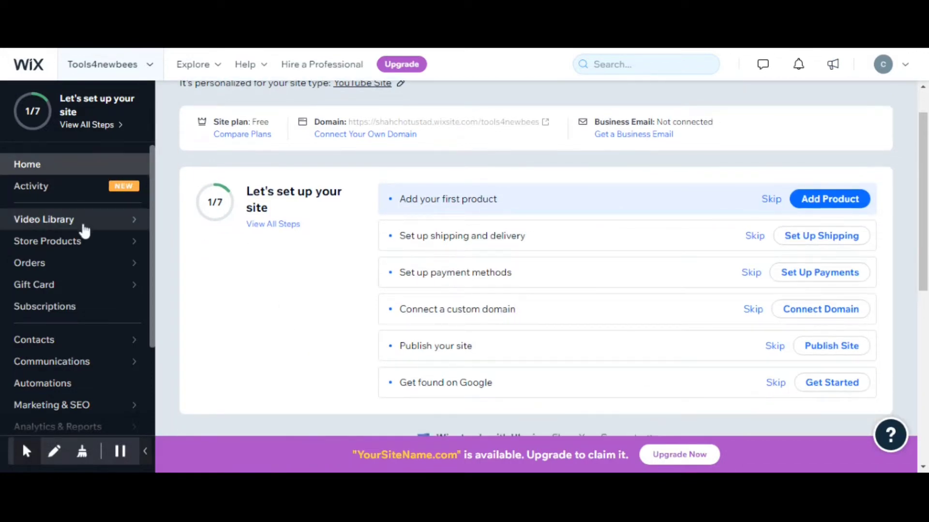
mouse_move(87, 252)
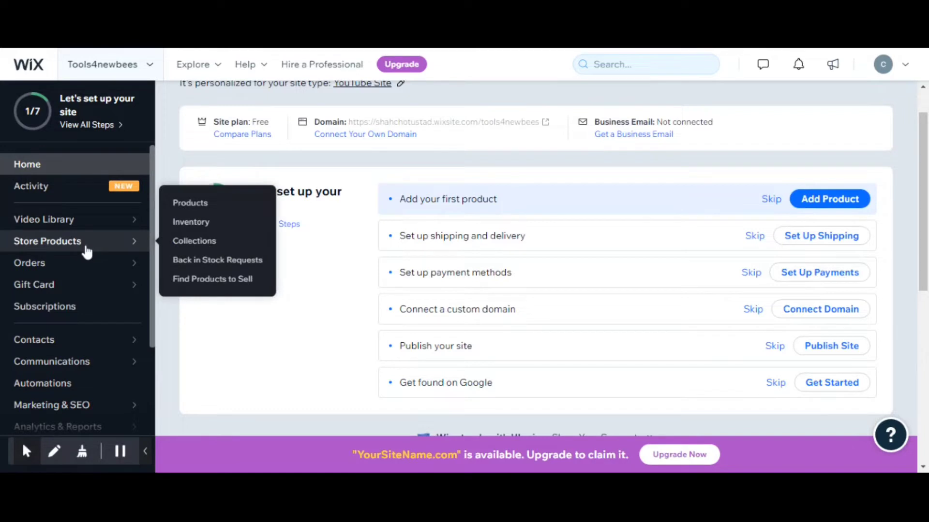
mouse_move(91, 274)
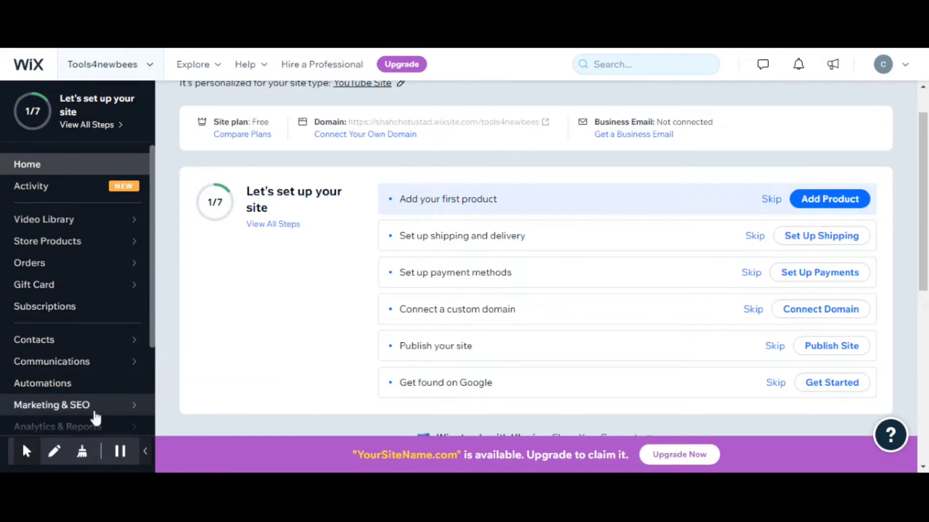
scroll(92, 411, "down", 2)
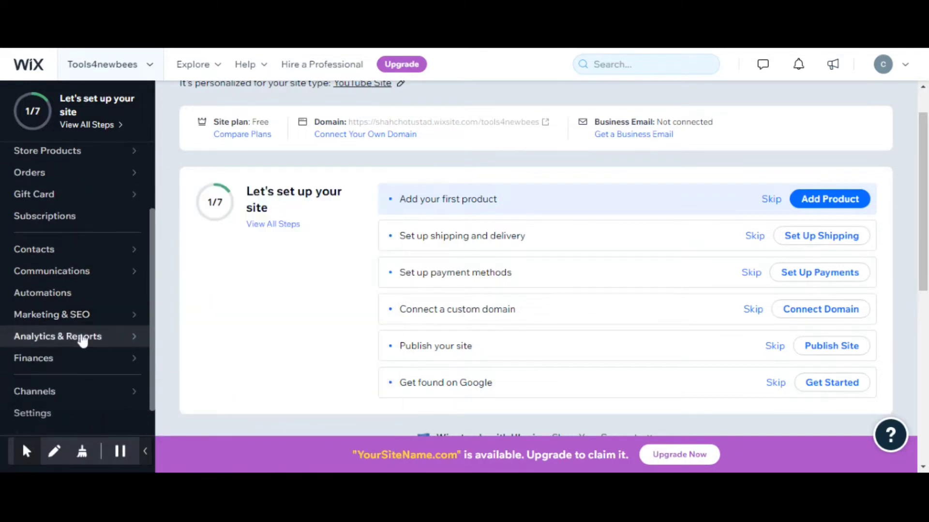
mouse_move(97, 370)
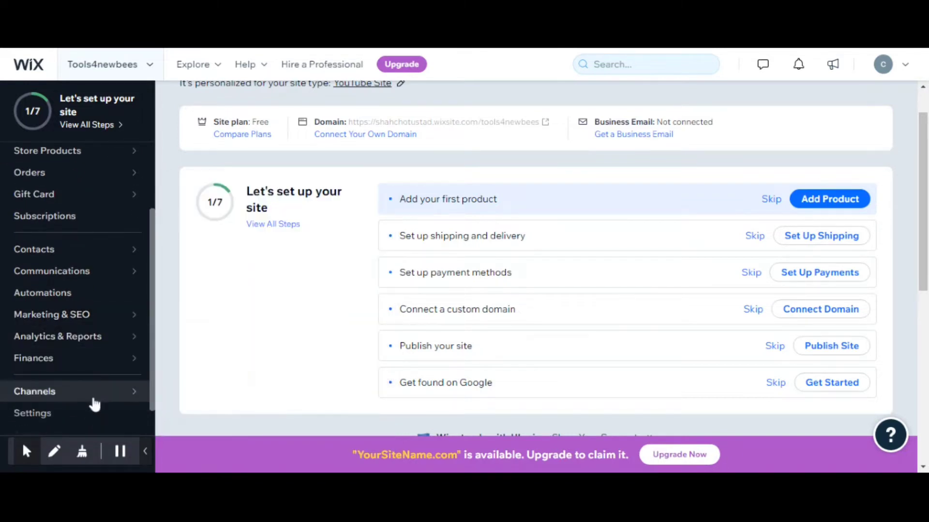
mouse_move(94, 403)
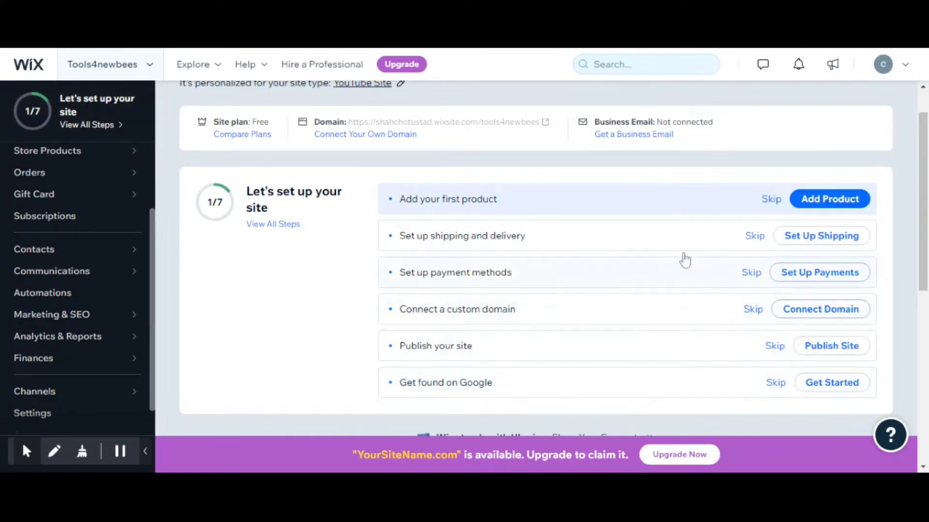
- Start creating a new site from the dashboard's site actions
scroll(651, 237, "up", 1)
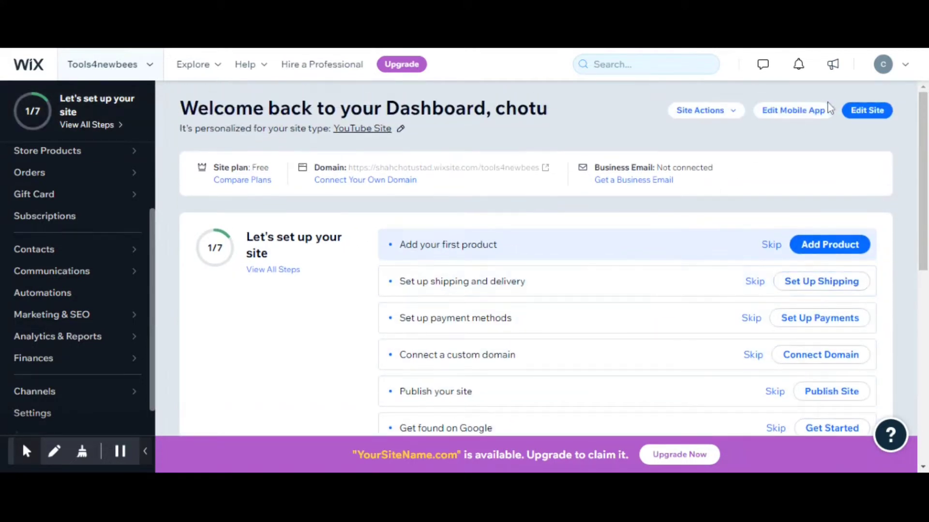
left_click(715, 112)
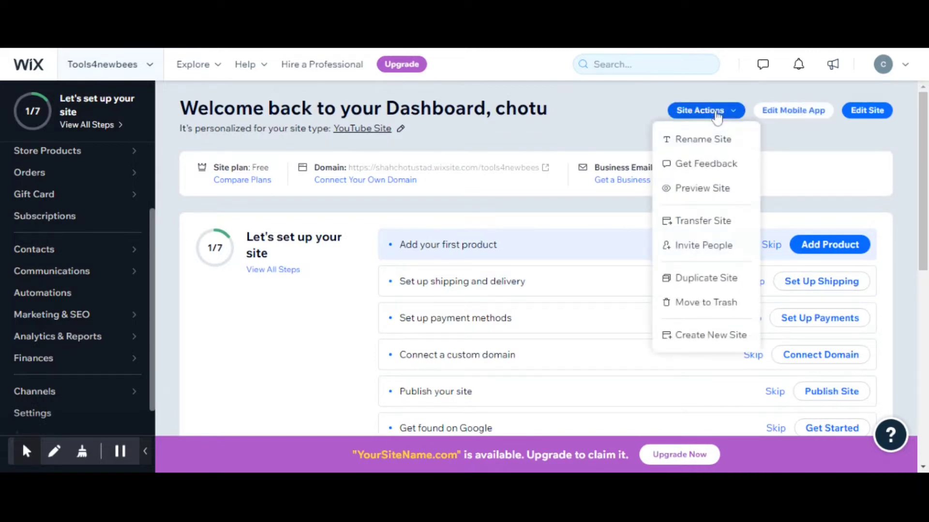
left_click(678, 348)
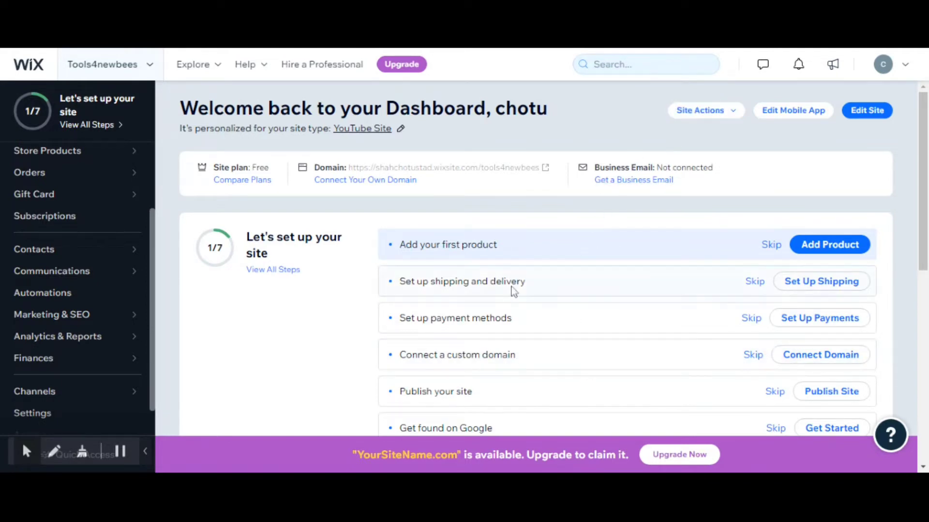
left_click(121, 452)
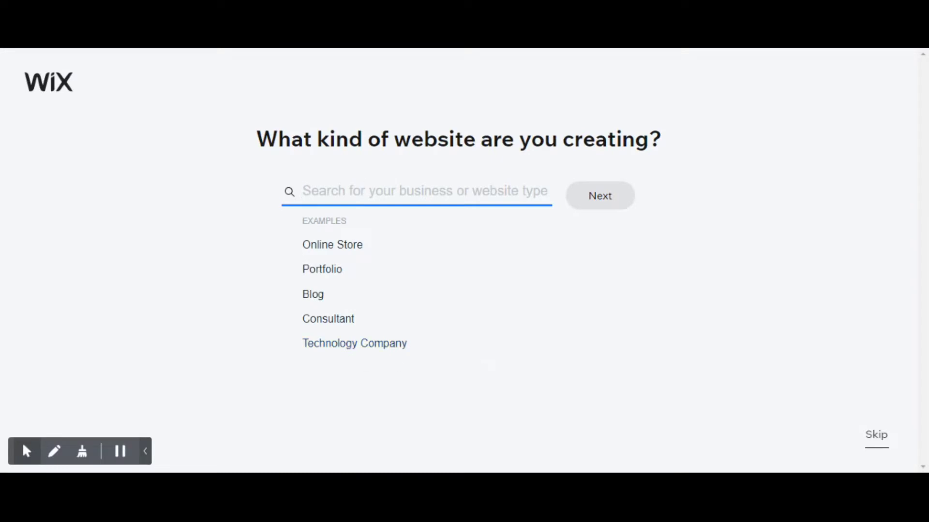
- Search for "food" as the kind of website, choose Food Blog and continue
type("food")
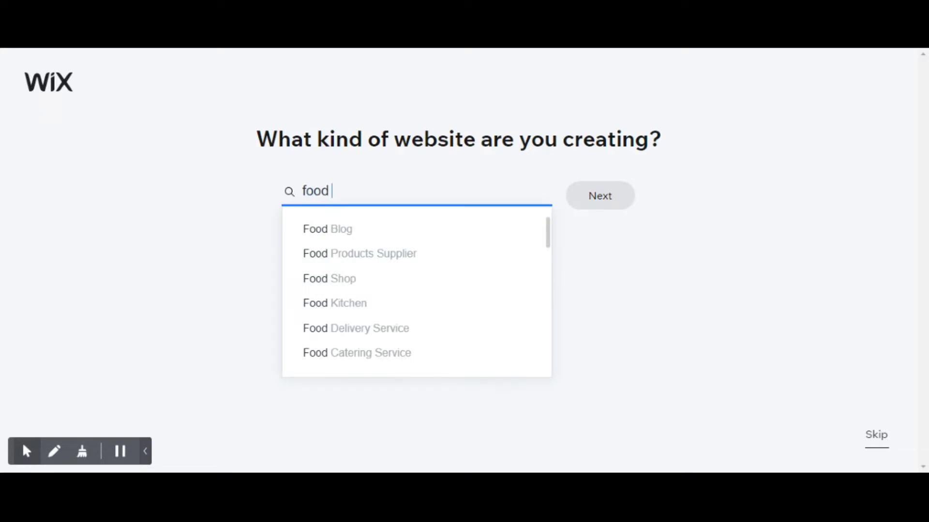
key("Down")
key("Return")
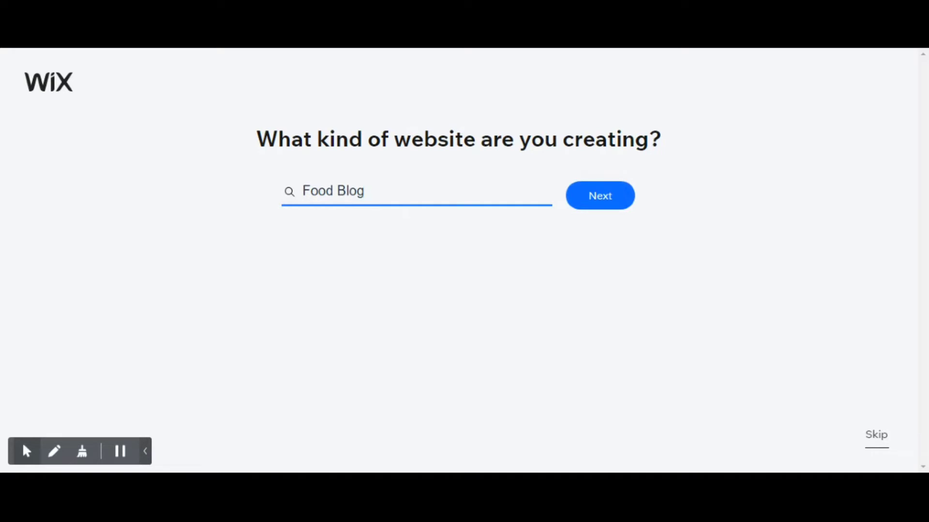
left_click(597, 213)
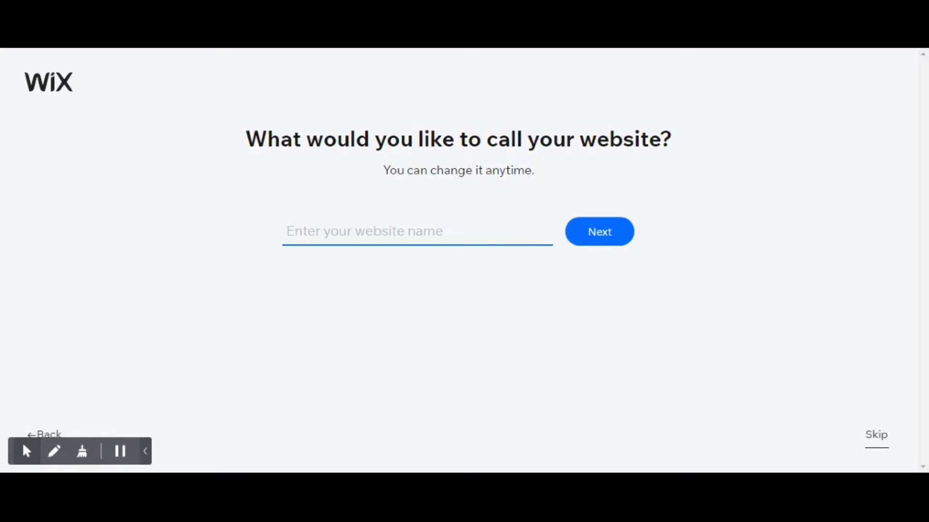
- Name the website Tummybells and continue to the choice of site features
type("Tumm")
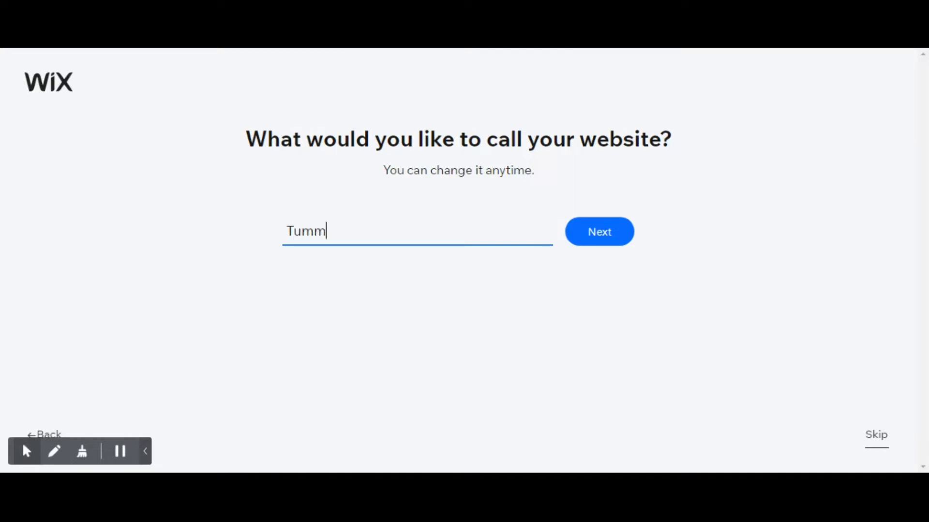
type("ybells")
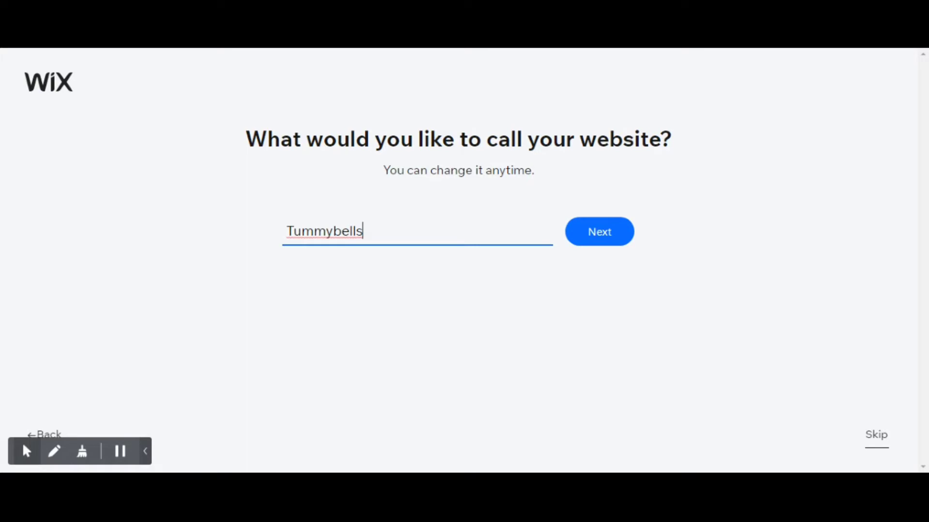
left_click(608, 236)
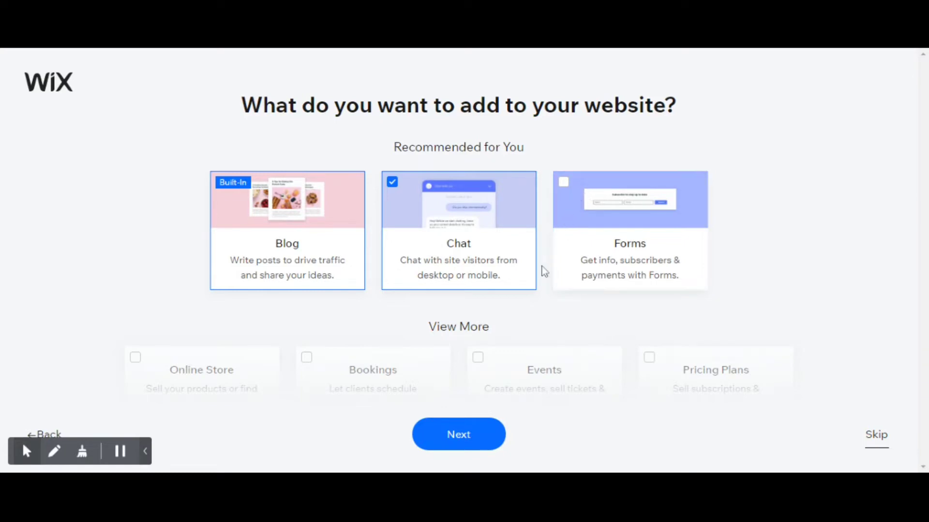
- Add Online Store, Video and Instagram Feed to the website's features, continue, and choose to create the site by editing a template
scroll(544, 270, "down", 2)
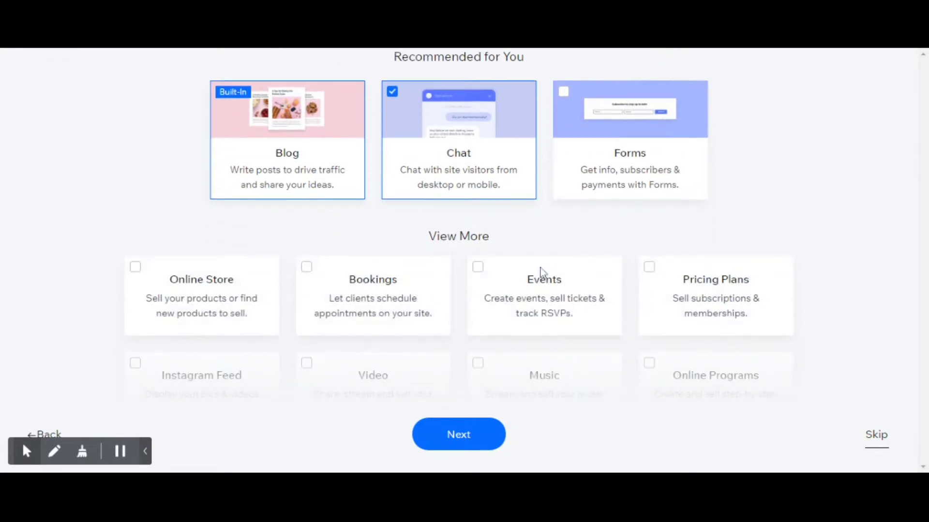
left_click(134, 269)
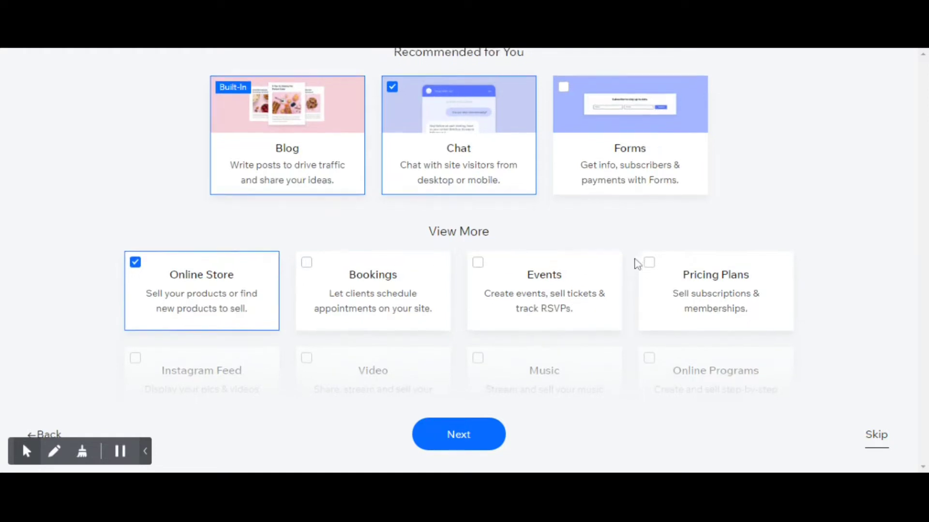
scroll(634, 262, "down", 1)
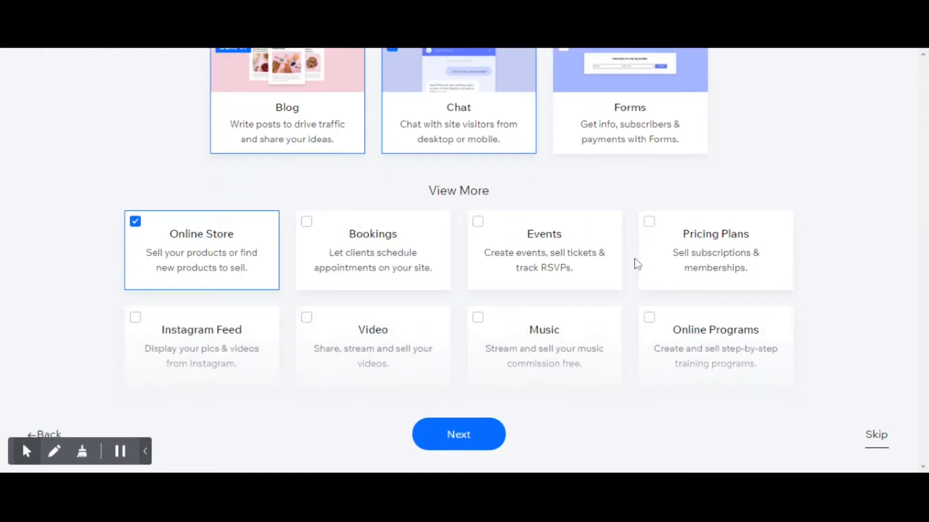
left_click(306, 324)
left_click(135, 319)
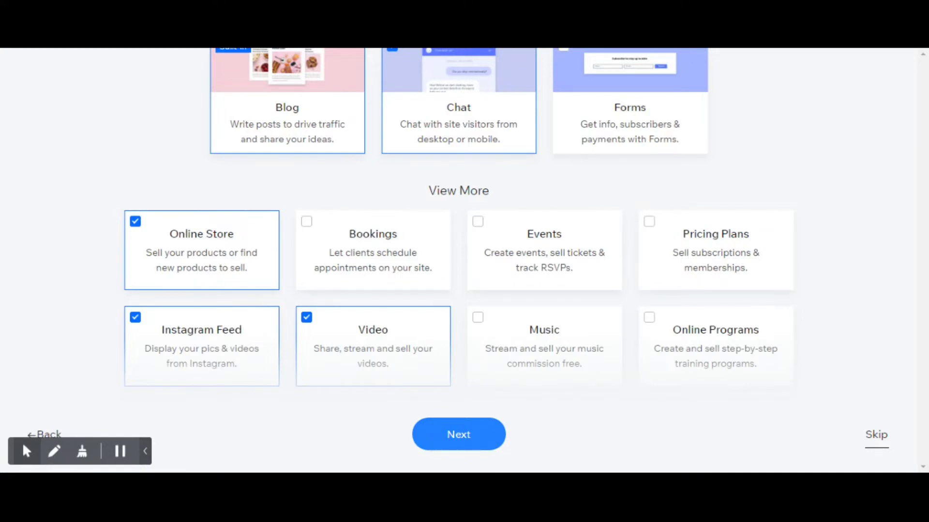
left_click(484, 434)
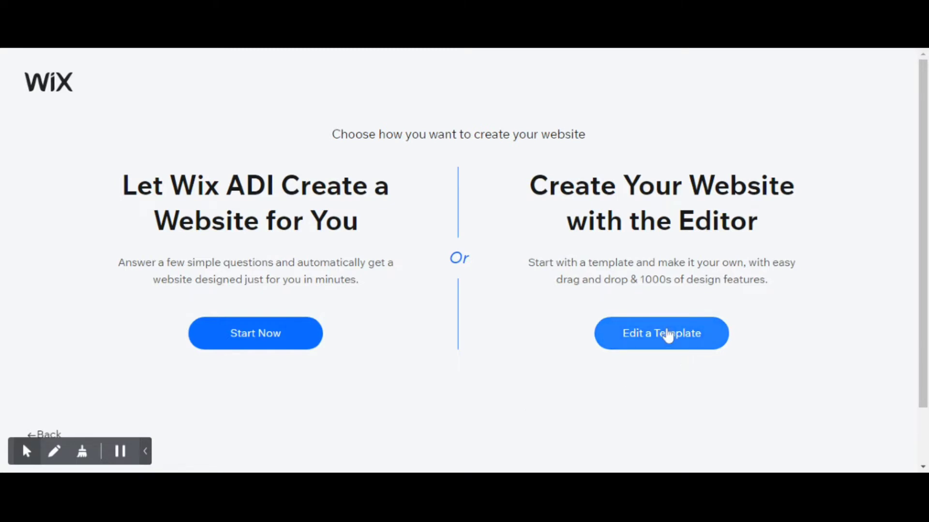
left_click(667, 335)
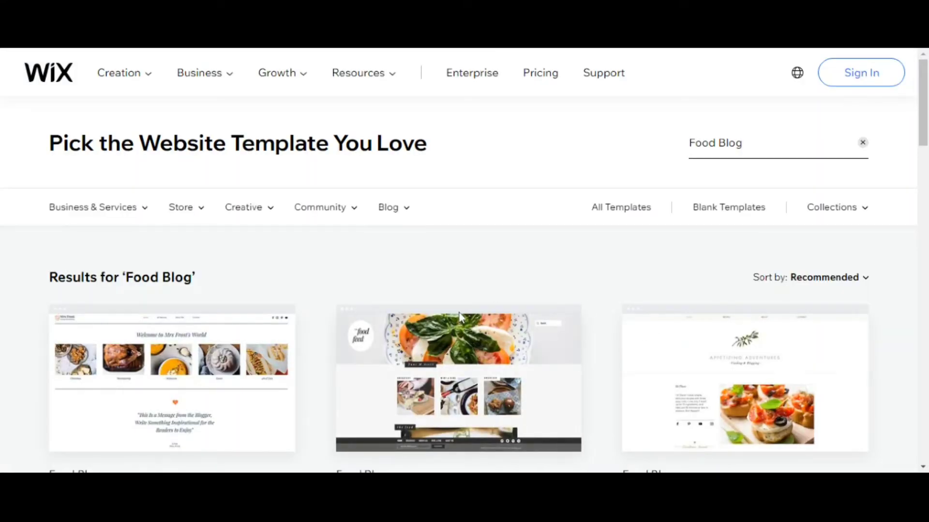
- Look through the first page of Food Blog website templates
scroll(457, 319, "down", 3)
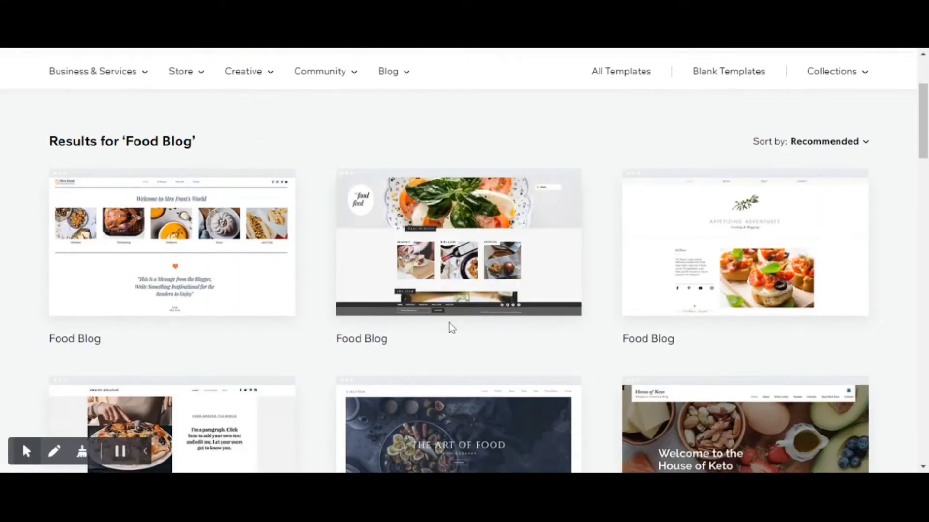
scroll(444, 344, "down", 2)
mouse_move(444, 345)
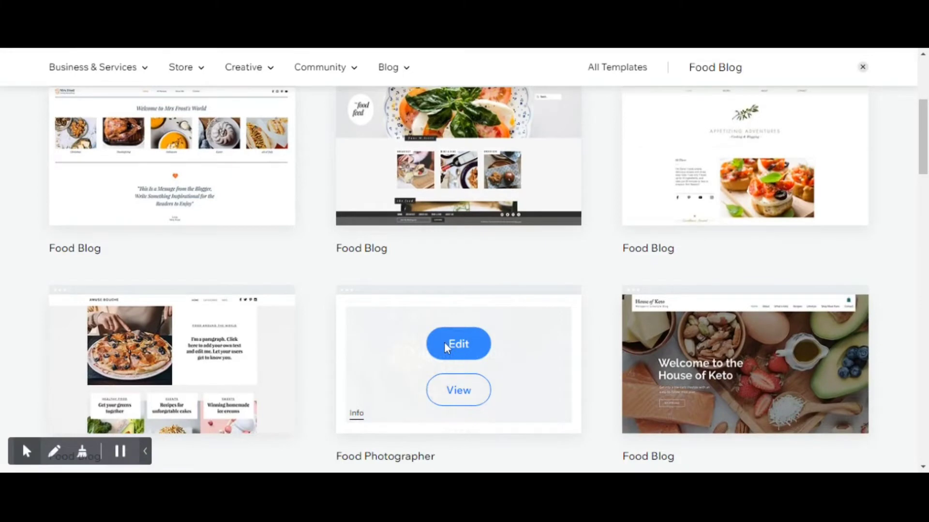
scroll(444, 342, "down", 2)
scroll(444, 341, "down", 2)
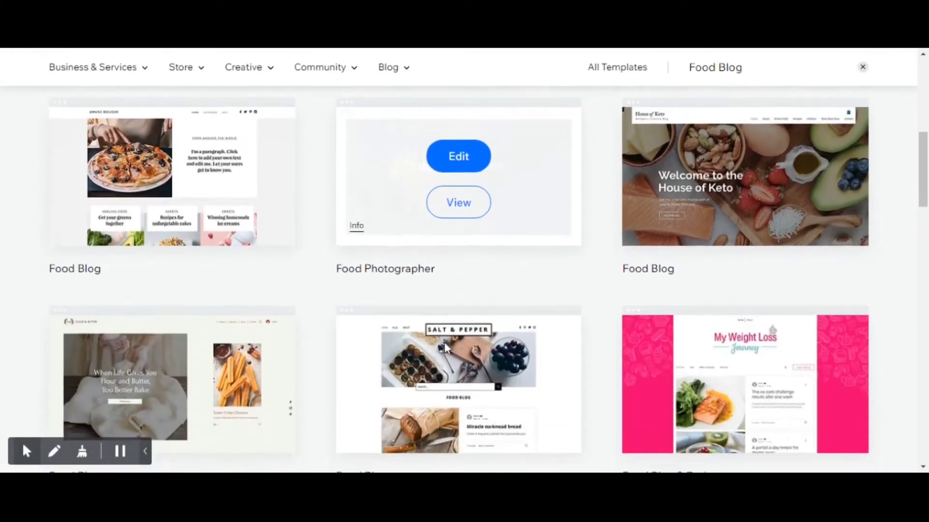
scroll(444, 341, "down", 1)
scroll(445, 343, "down", 2)
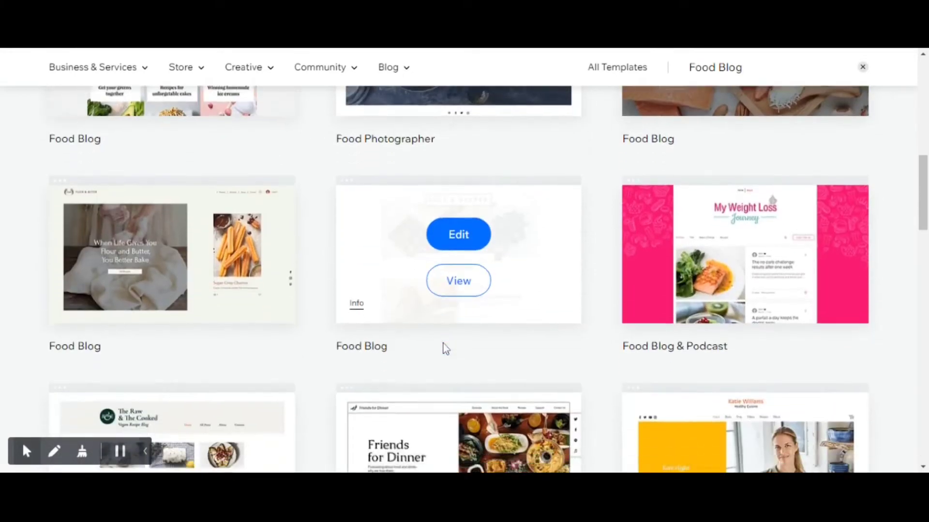
scroll(445, 348, "down", 5)
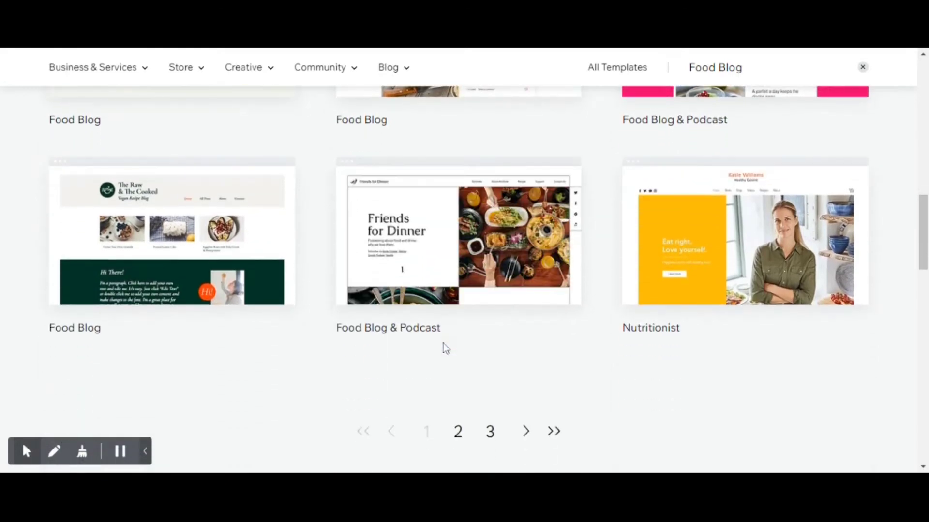
- Browse the second and third pages of the Food Blog template results
left_click(458, 433)
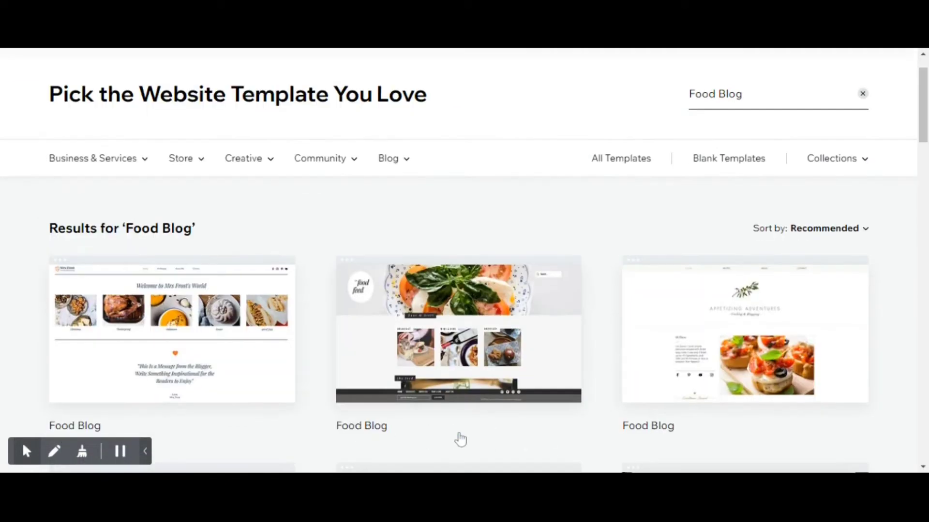
scroll(455, 405, "down", 3)
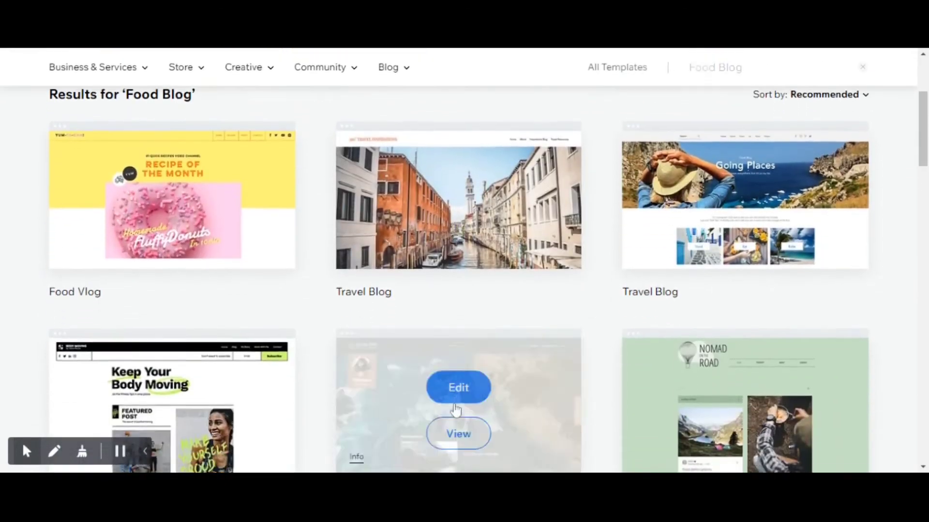
scroll(454, 410, "down", 6)
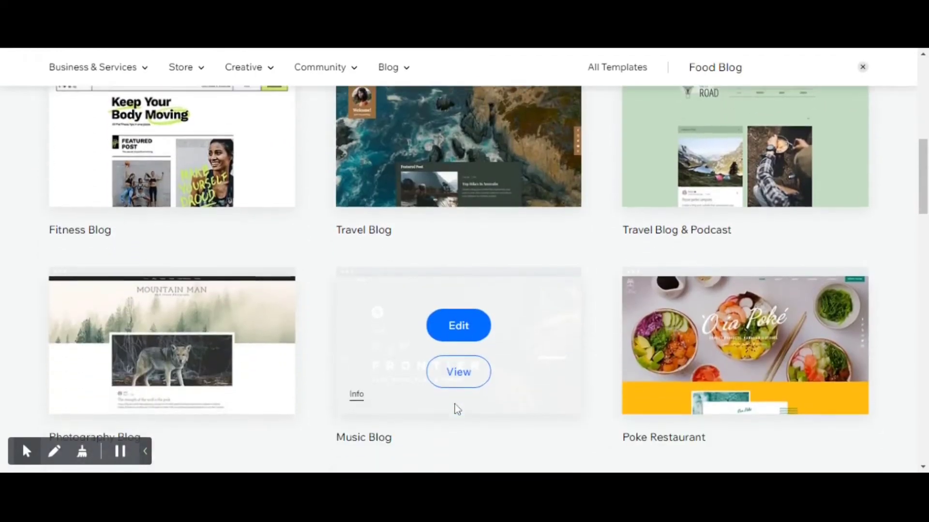
scroll(457, 409, "down", 4)
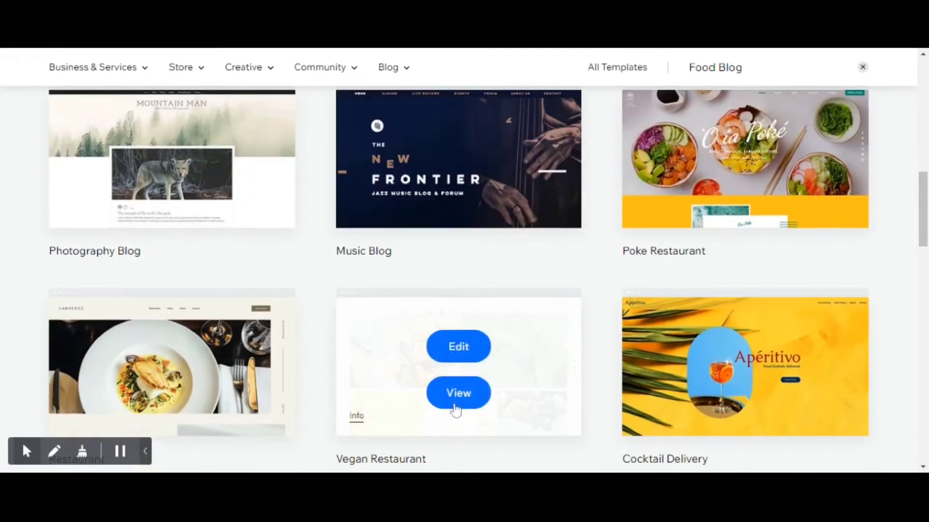
scroll(455, 410, "down", 3)
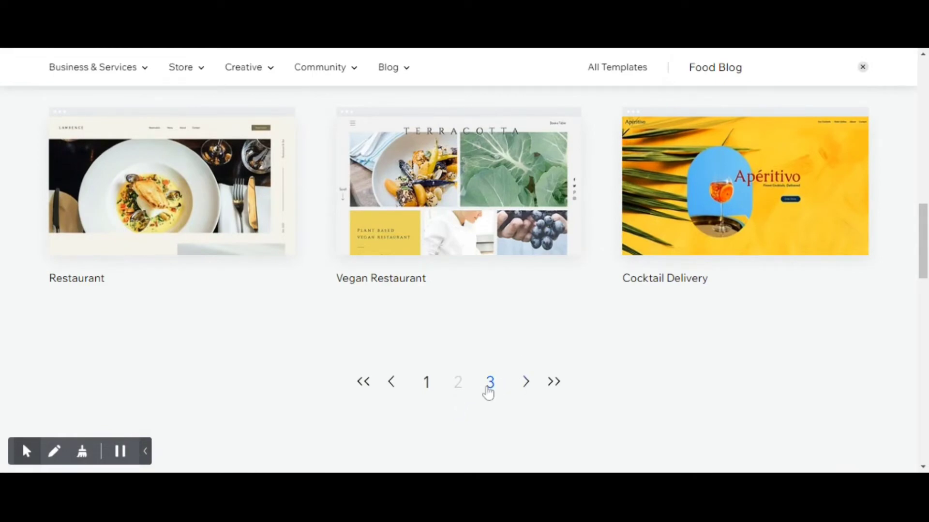
left_click(489, 390)
scroll(514, 312, "down", 5)
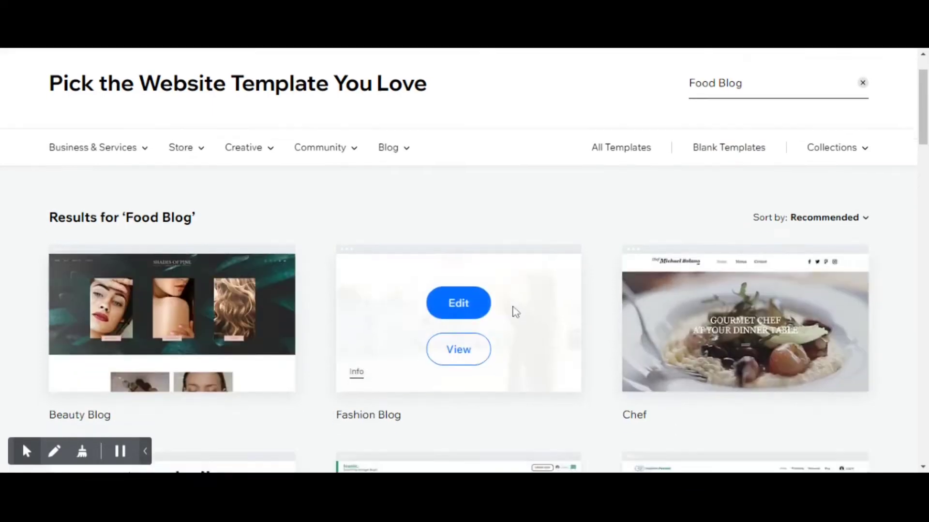
scroll(516, 315, "down", 10)
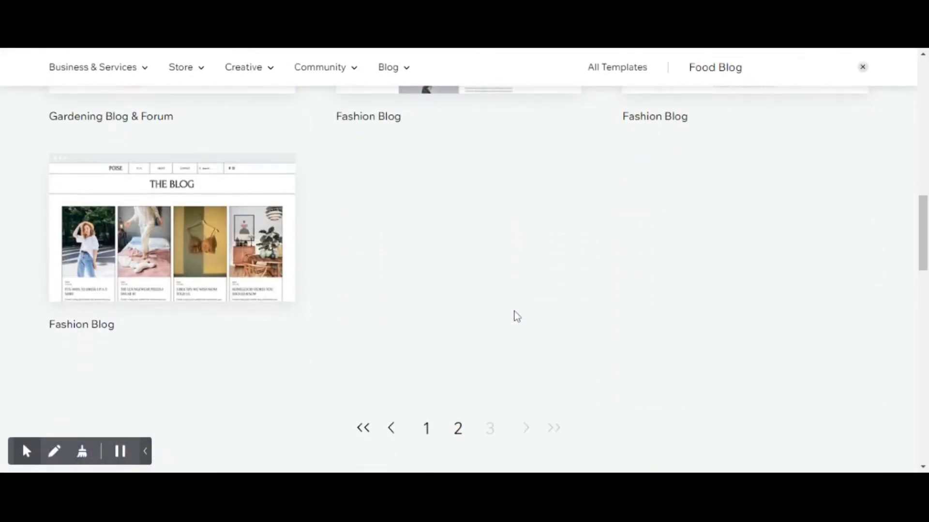
scroll(516, 315, "up", 11)
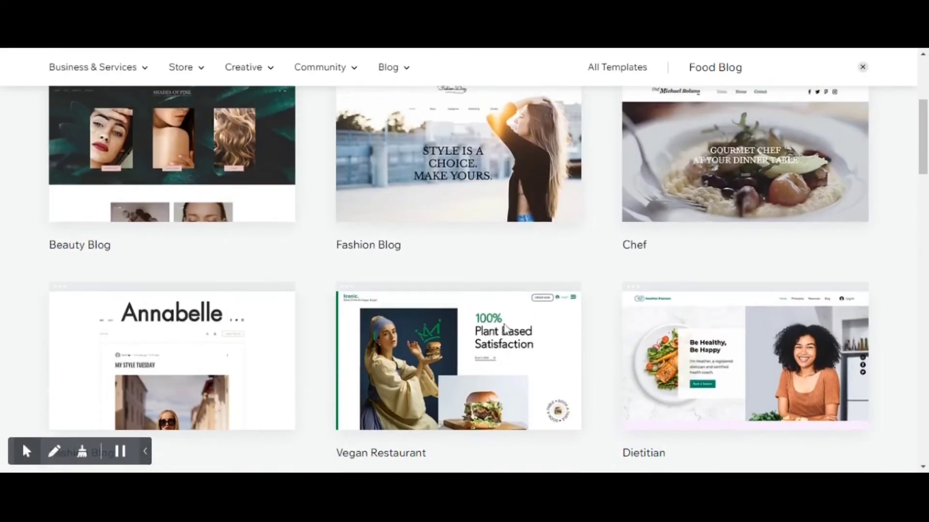
scroll(505, 329, "up", 5)
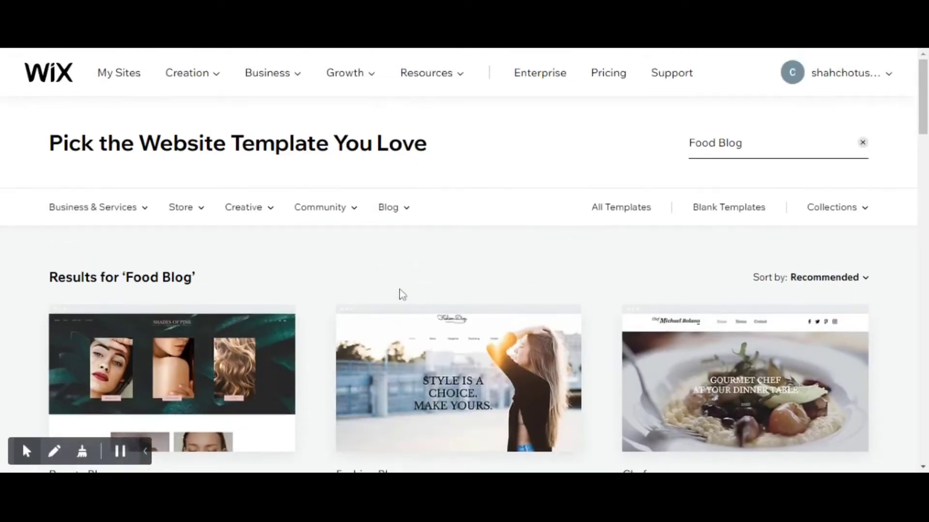
scroll(402, 295, "down", 11)
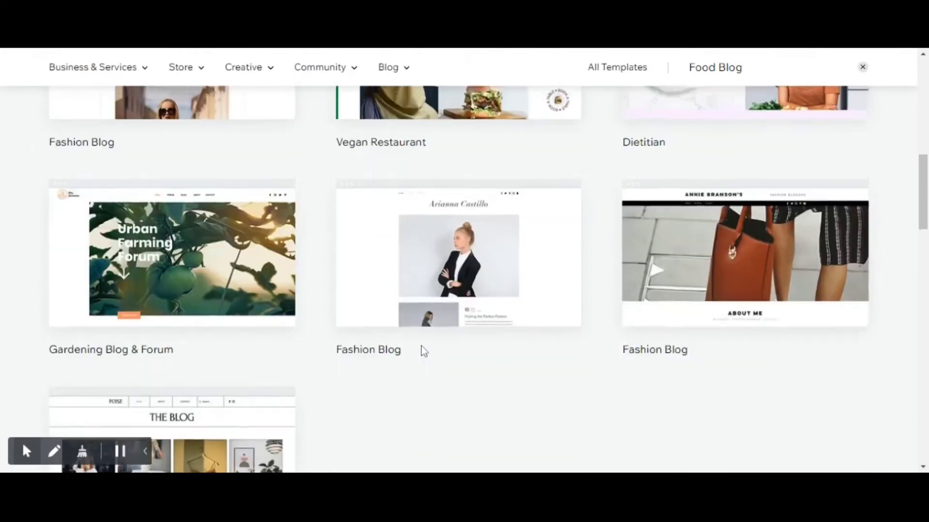
scroll(421, 346, "down", 9)
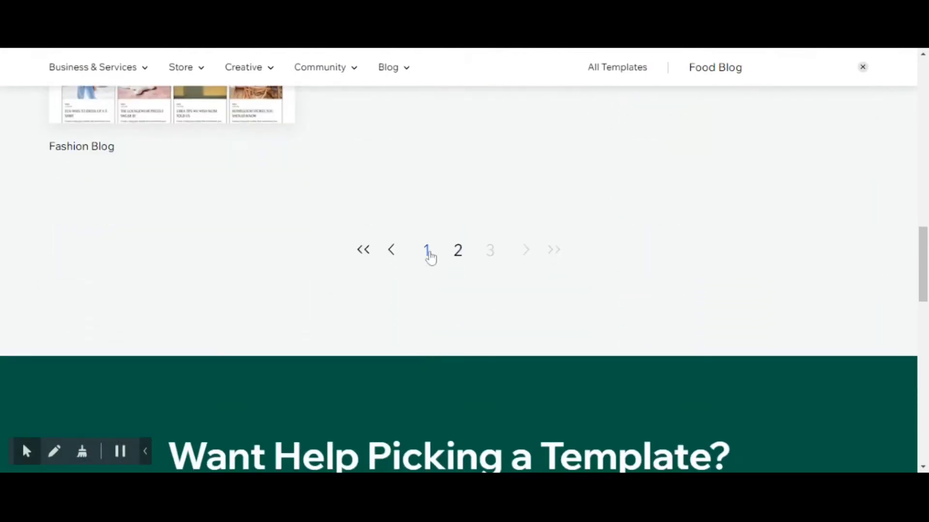
- Return to the first page of results and open the Food Feed food blog template for editing
left_click(427, 251)
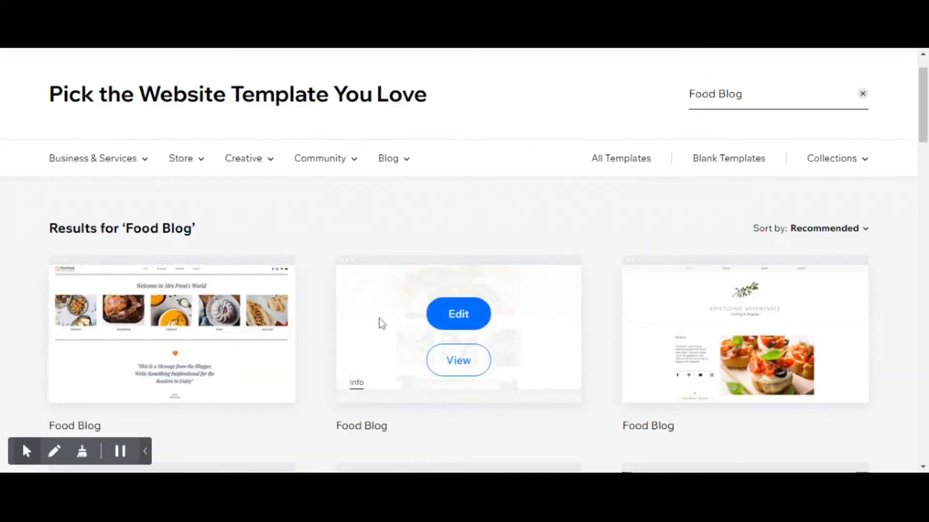
scroll(322, 323, "down", 3)
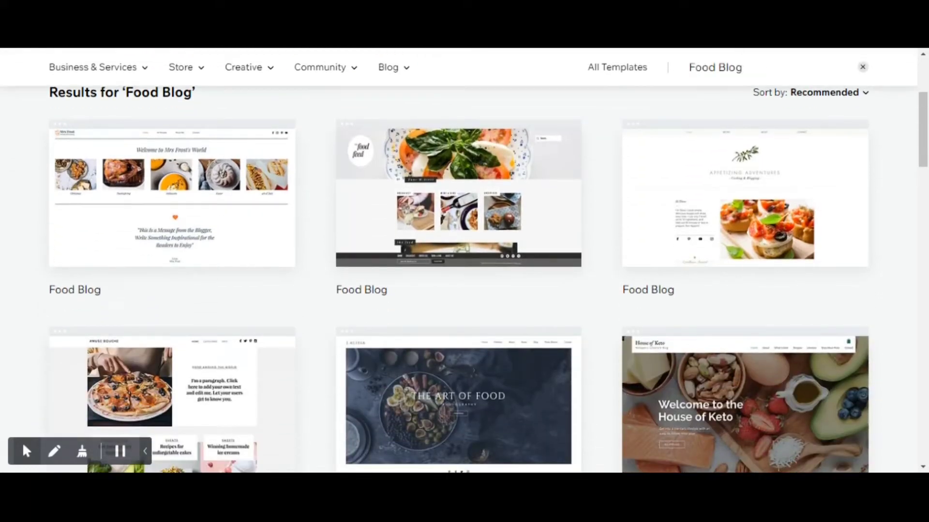
mouse_move(450, 167)
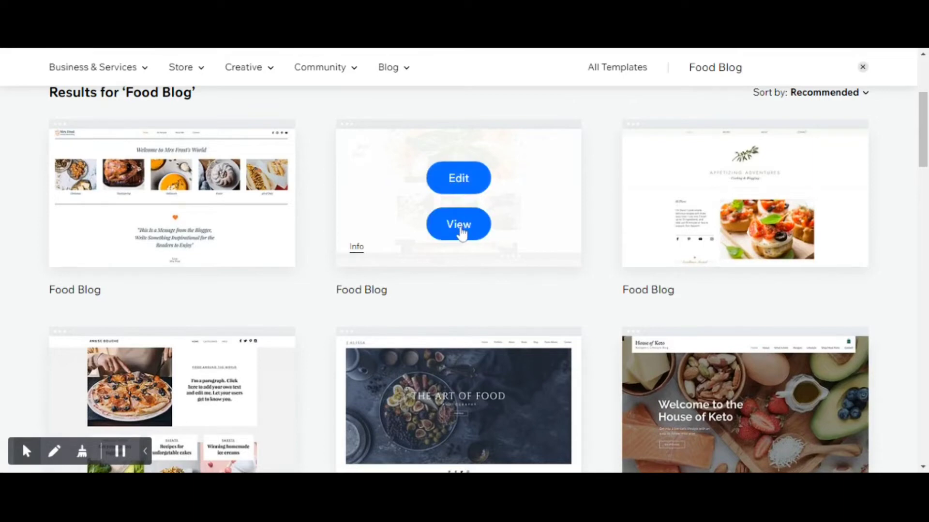
left_click(452, 180)
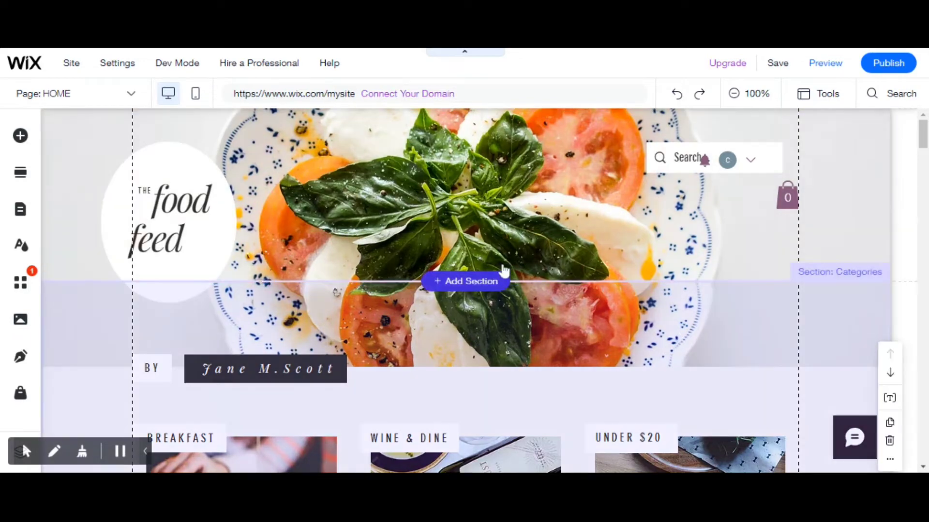
- Look through the Food Feed home page from the header and category images through the blog feed to the footer
scroll(503, 268, "down", 1)
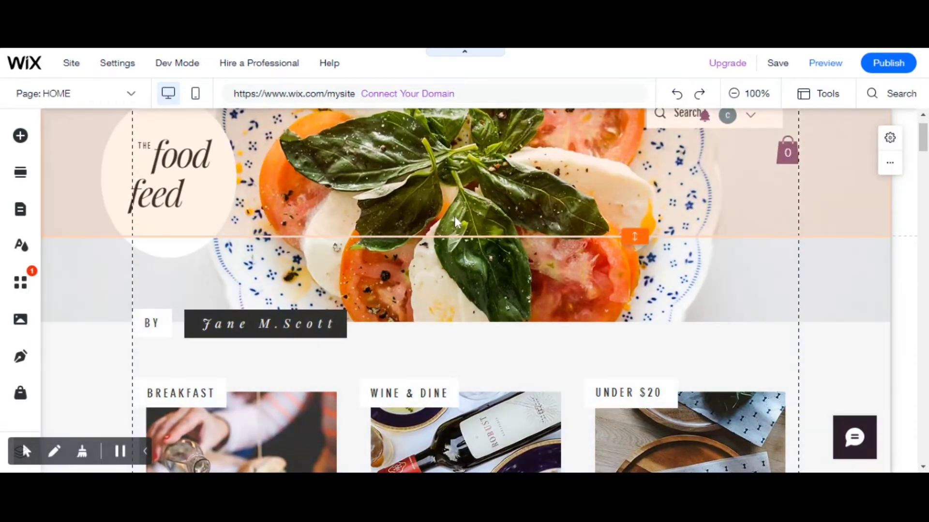
scroll(434, 259, "down", 3)
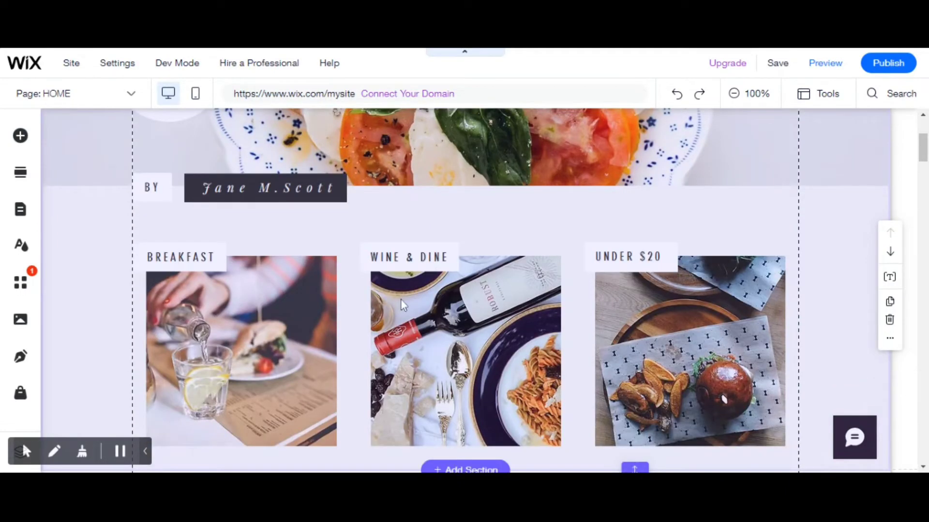
scroll(401, 300, "down", 4)
scroll(404, 305, "down", 7)
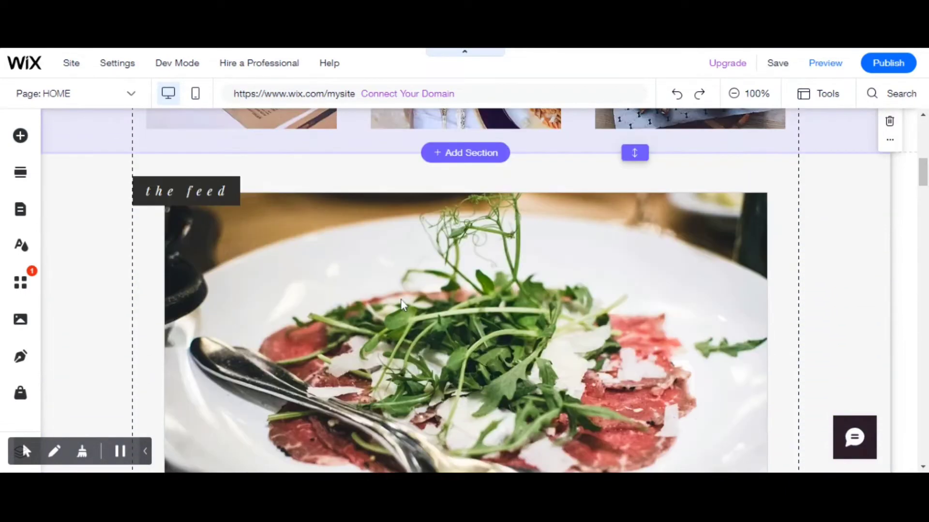
scroll(401, 304, "down", 3)
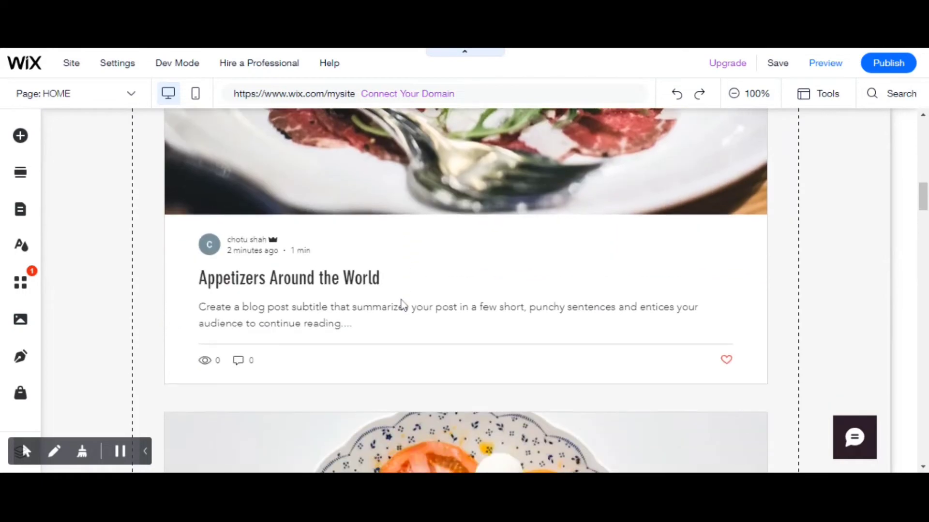
scroll(402, 304, "down", 3)
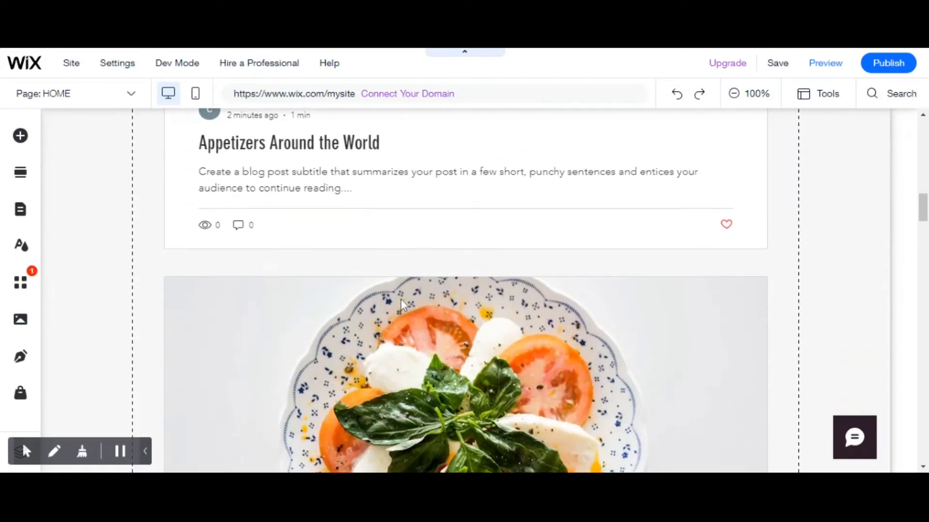
scroll(400, 304, "down", 7)
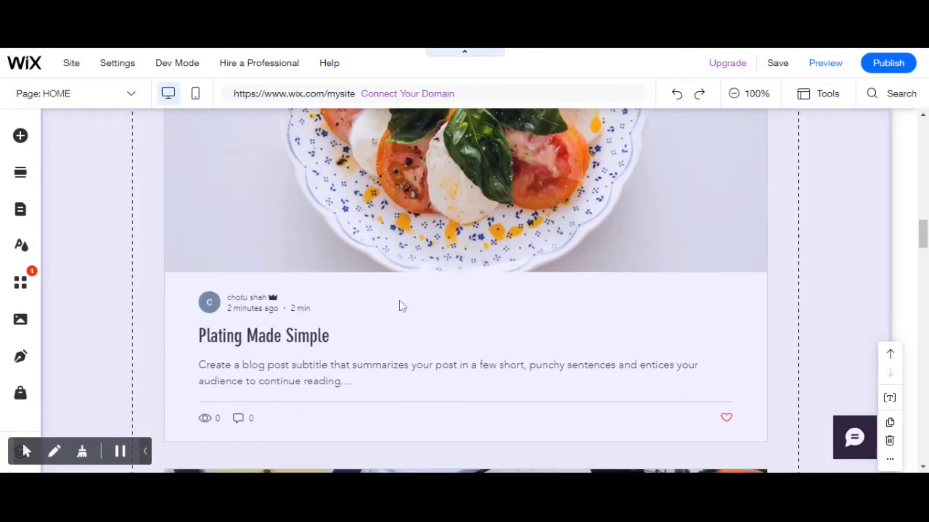
scroll(401, 305, "down", 7)
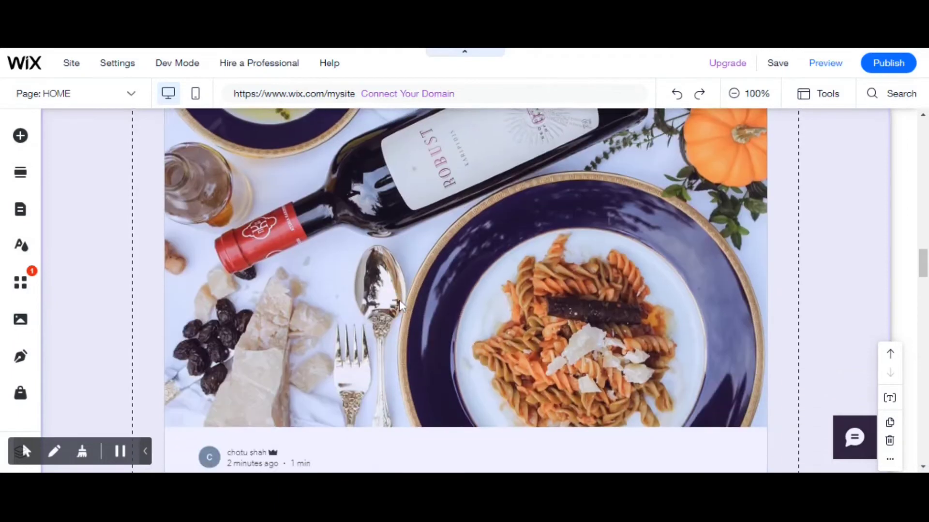
scroll(400, 305, "down", 7)
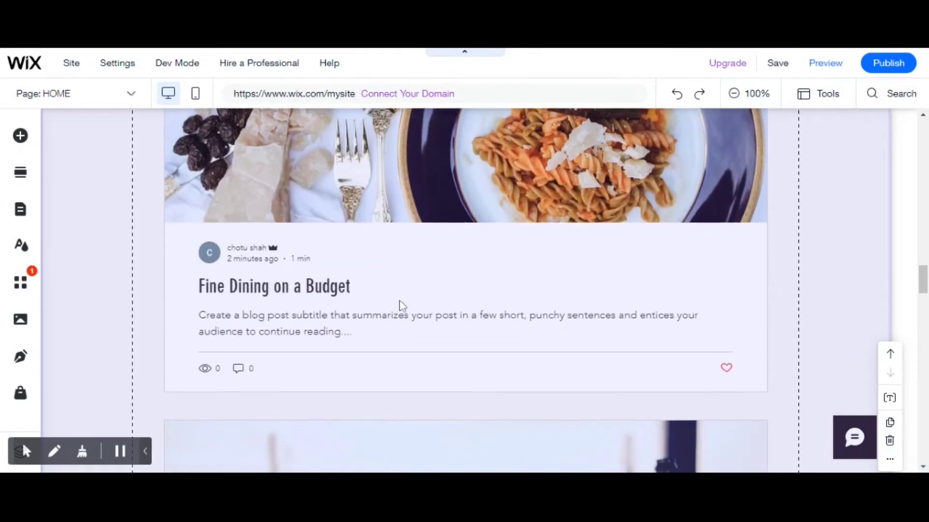
scroll(400, 306, "down", 7)
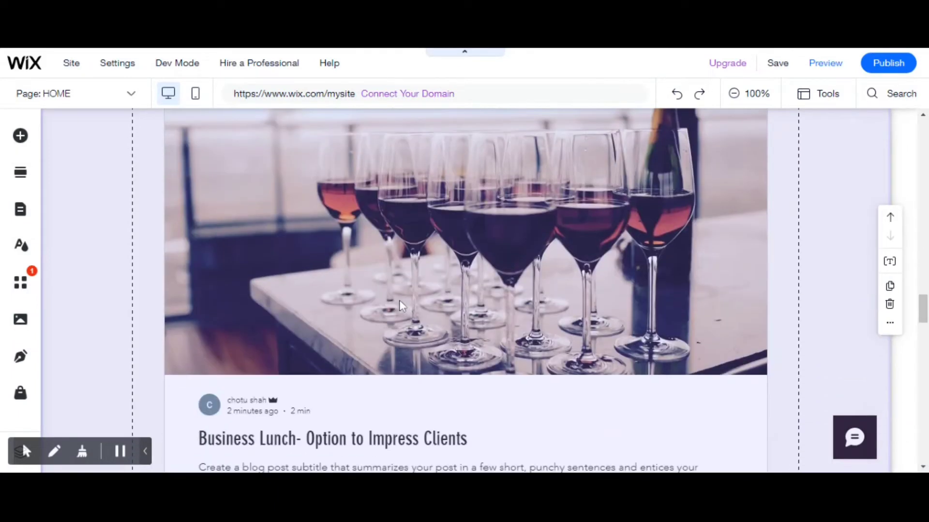
scroll(400, 305, "down", 5)
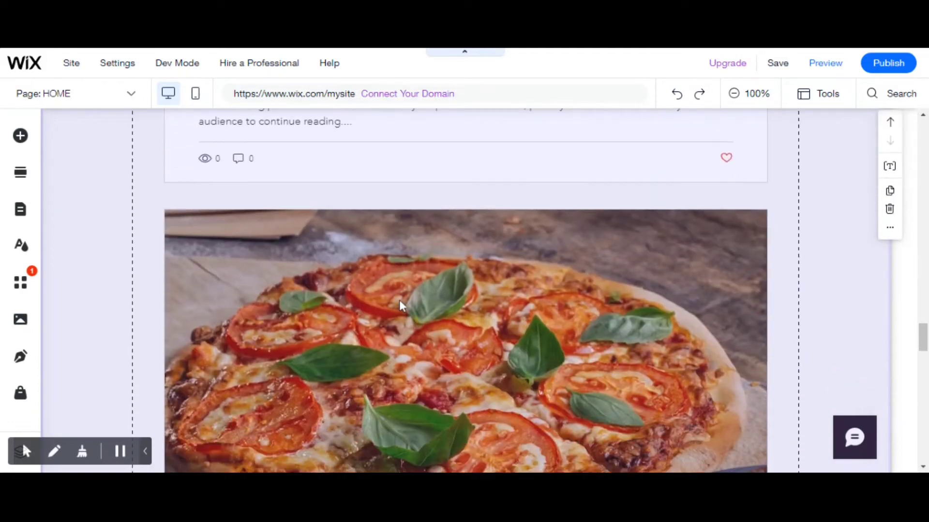
scroll(401, 304, "down", 7)
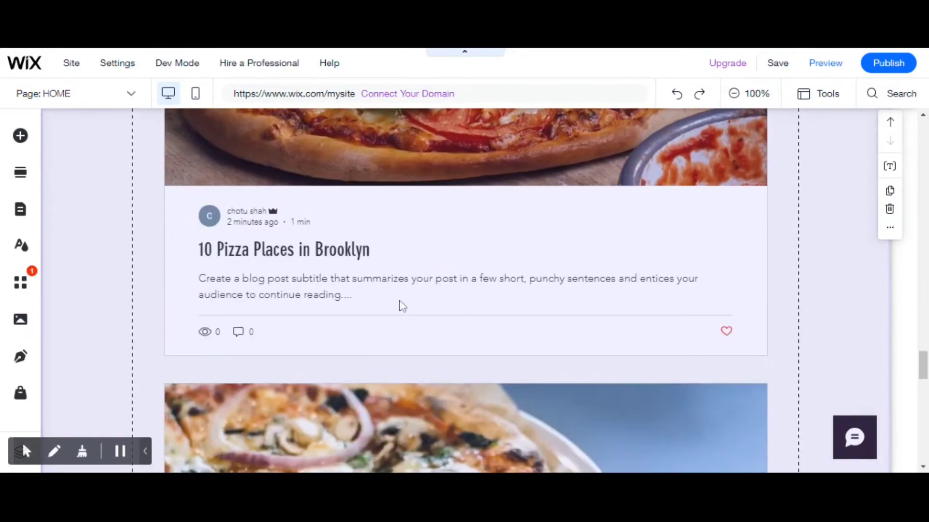
scroll(401, 306, "down", 7)
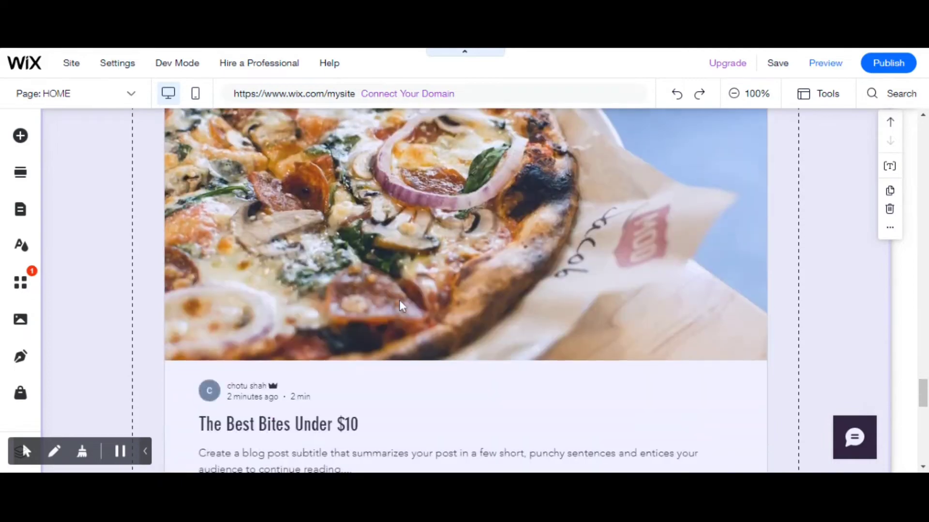
scroll(401, 305, "down", 4)
scroll(400, 306, "down", 6)
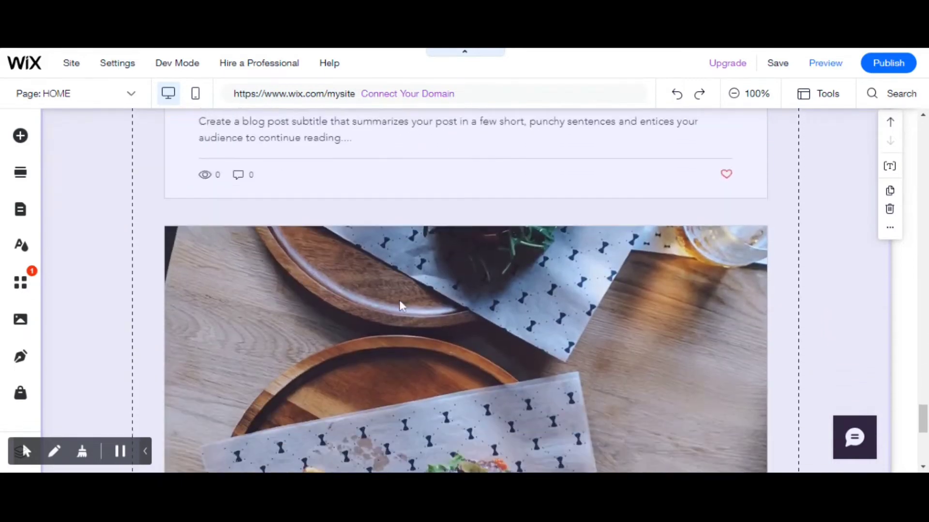
scroll(400, 305, "down", 2)
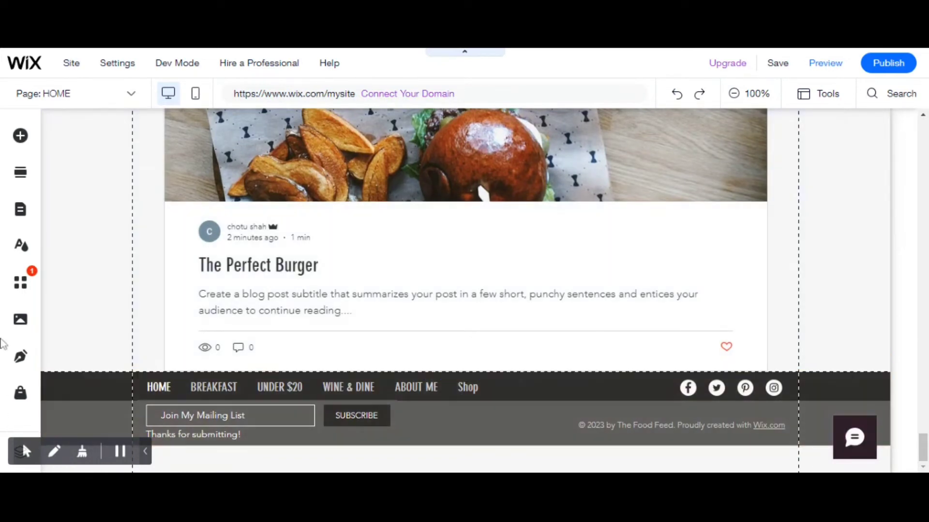
- Examine the elements that can be added in the Text, Image, Button, Strip, Decorative, Box and Gallery categories
left_click(21, 137)
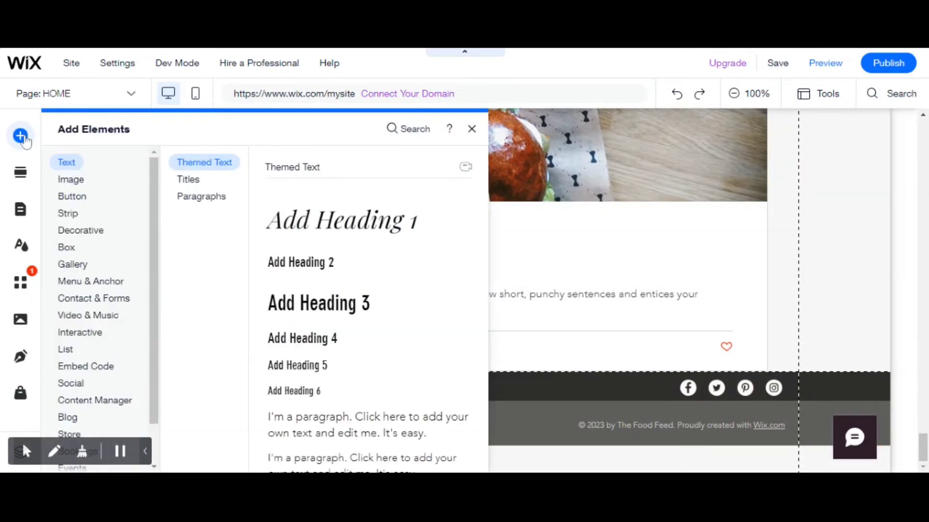
left_click(85, 181)
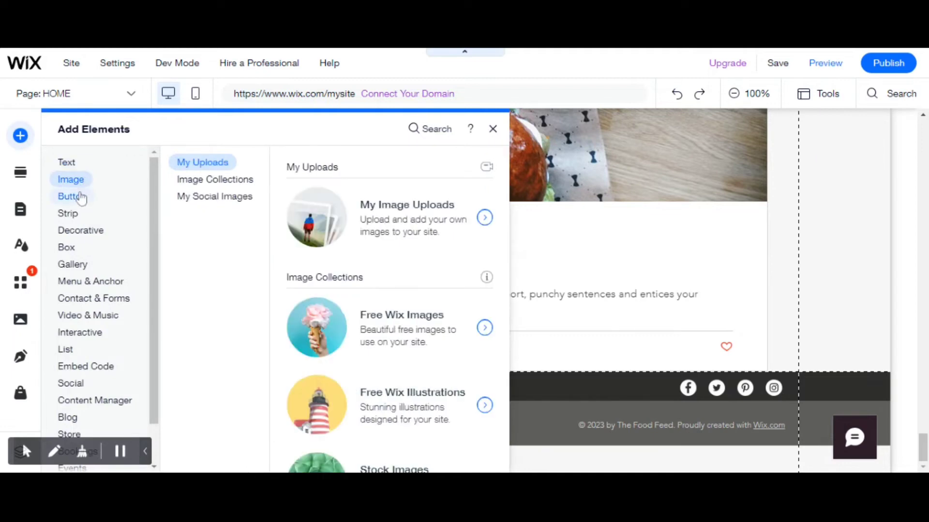
left_click(78, 200)
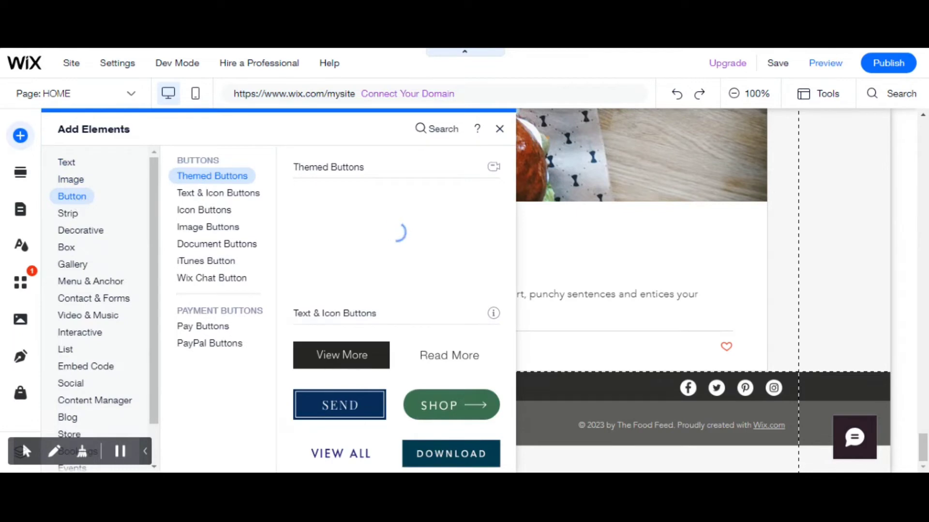
left_click(68, 215)
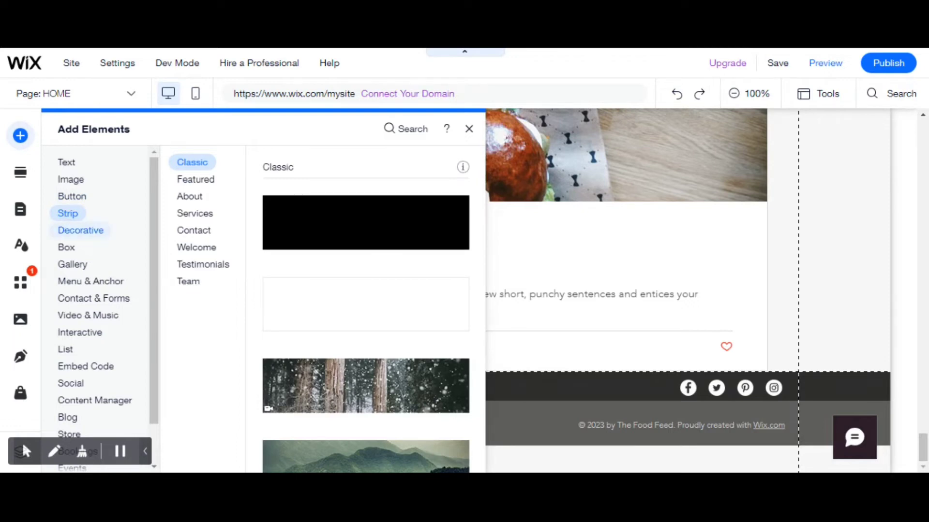
left_click(68, 235)
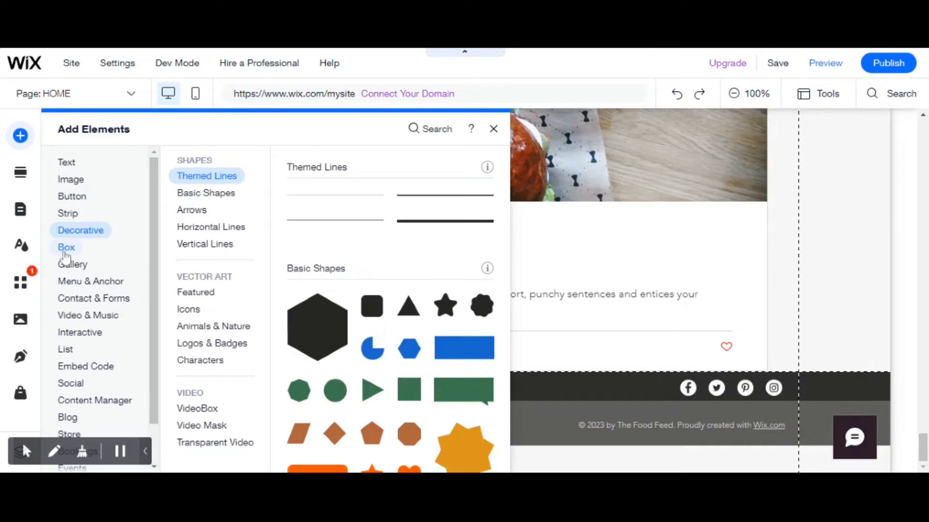
left_click(66, 249)
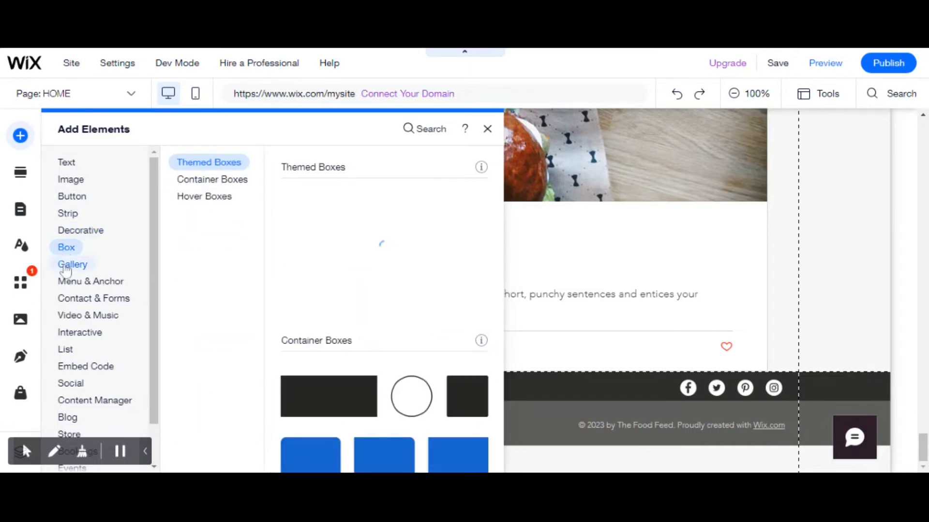
left_click(67, 266)
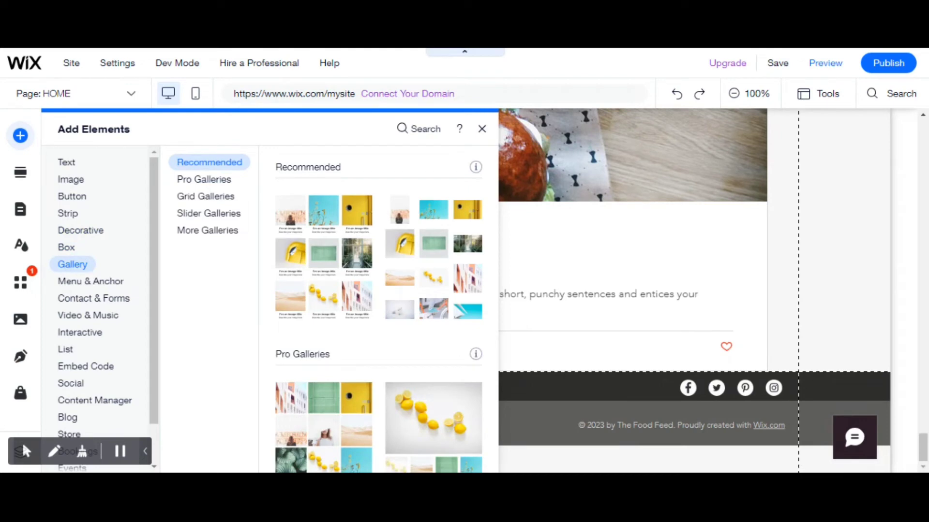
- Examine the addable elements from Menu & Anchor, Contact & Forms and Video & Music through Interactive, List, Embed Code and Social
left_click(67, 283)
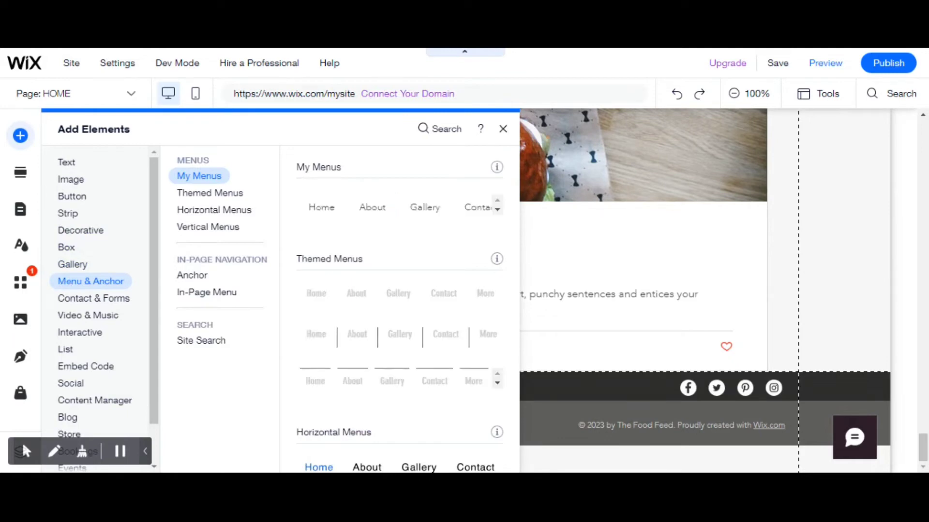
left_click(66, 303)
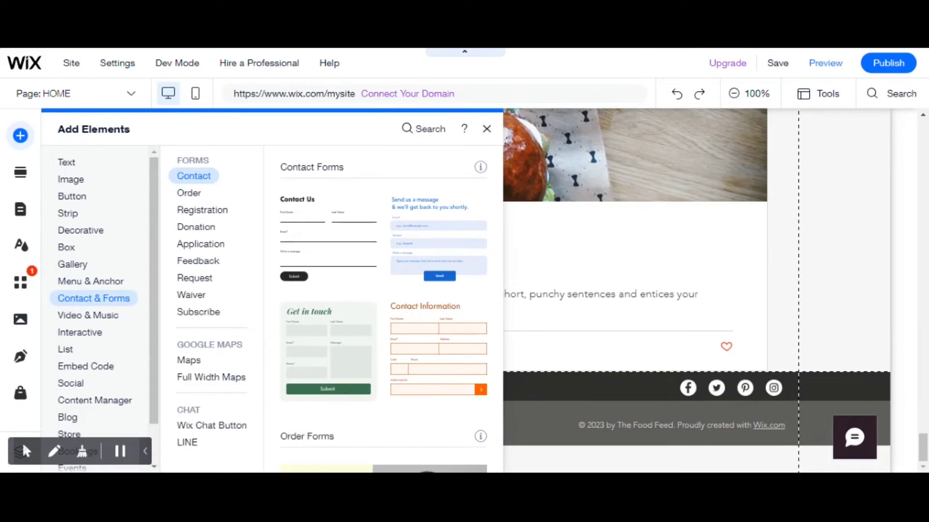
left_click(87, 315)
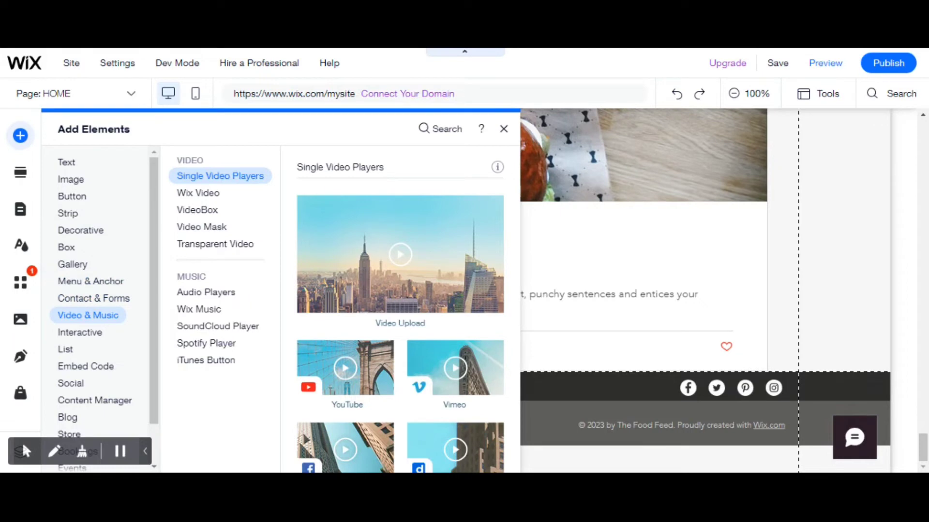
left_click(77, 334)
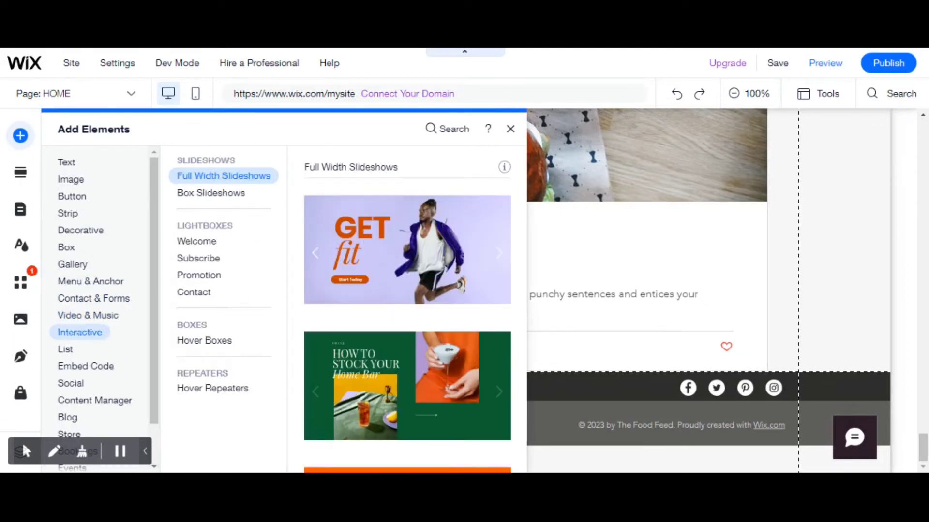
left_click(68, 349)
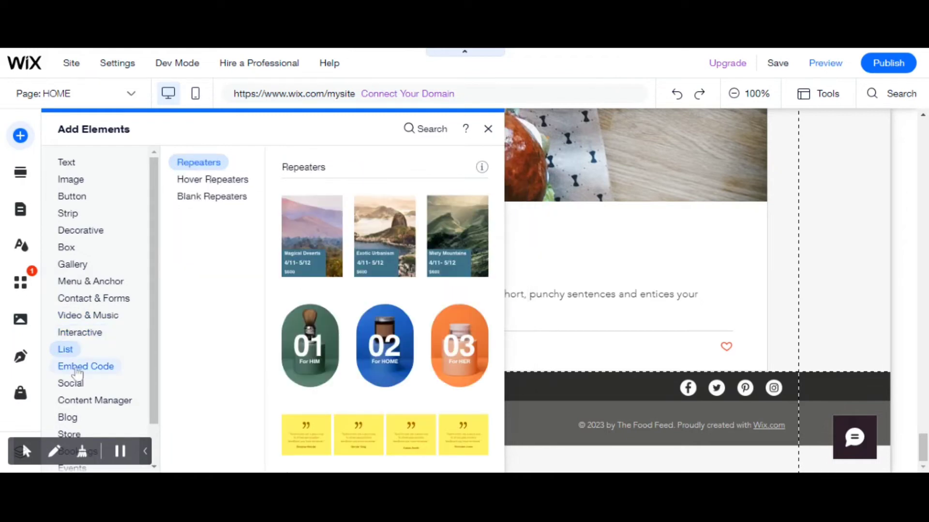
left_click(77, 369)
left_click(70, 386)
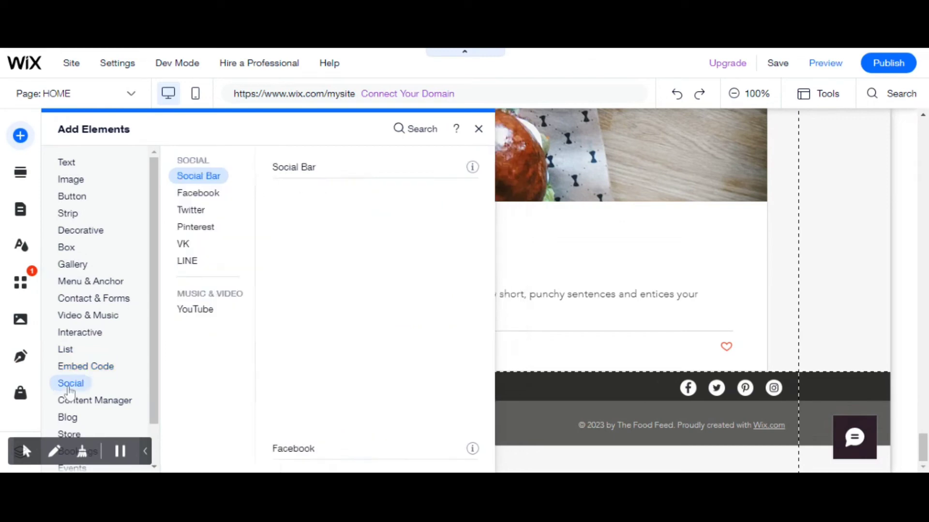
- Examine the Content Manager, Blog, Store, Bookings and Events element categories, ending on Store
left_click(72, 400)
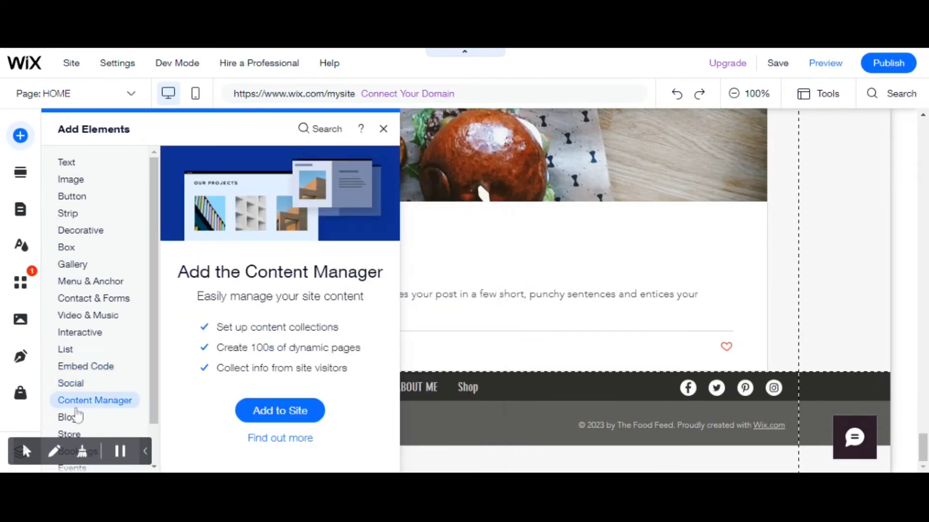
left_click(72, 419)
left_click(71, 435)
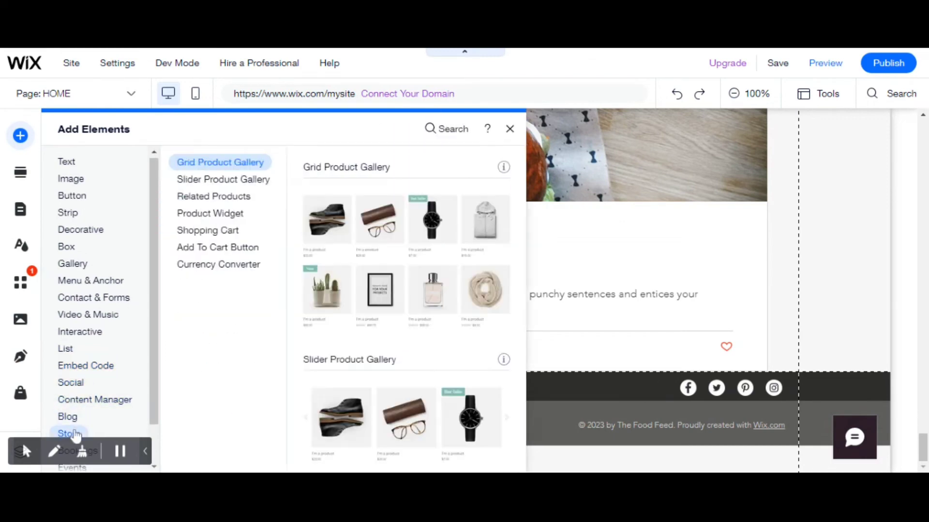
scroll(72, 416, "down", 1)
left_click(73, 404)
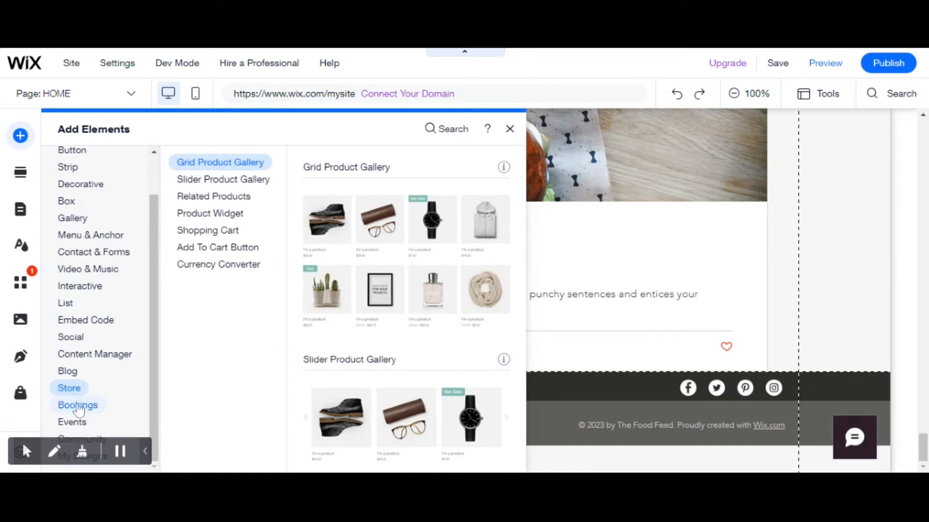
left_click(81, 424)
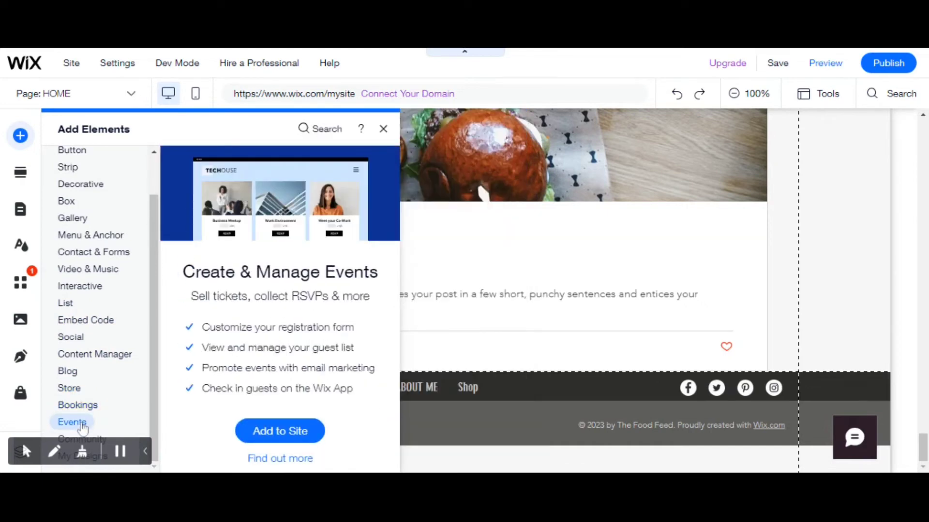
left_click(69, 388)
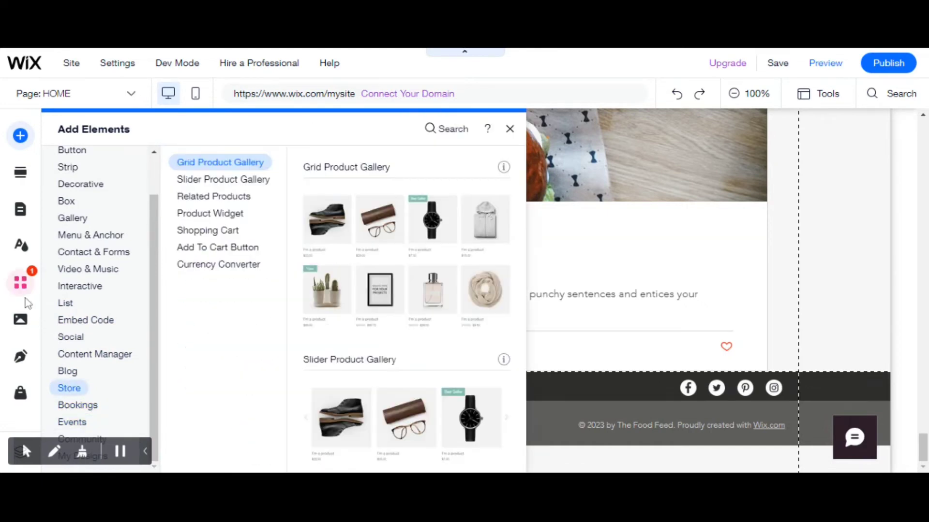
- Add the Grow Your Vision welcome section near the beginning of the home page, over the salad image
left_click(21, 179)
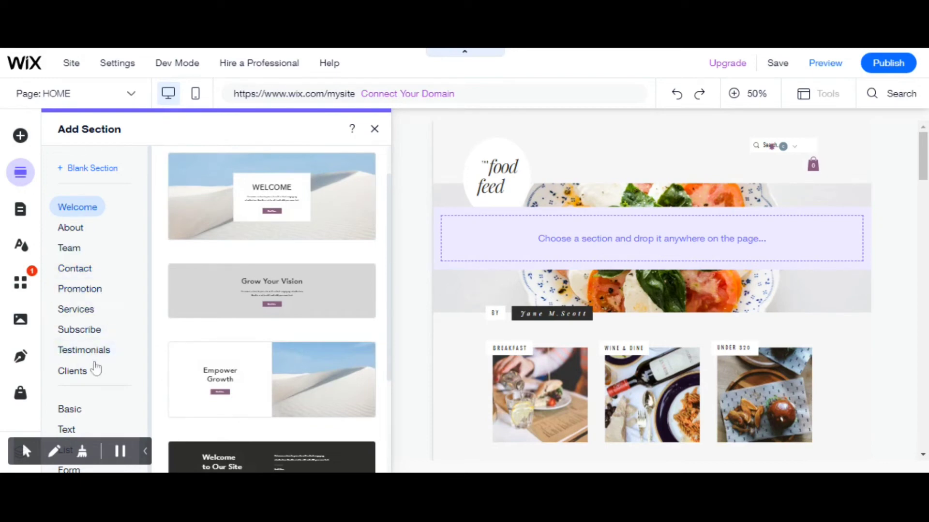
scroll(95, 366, "down", 1)
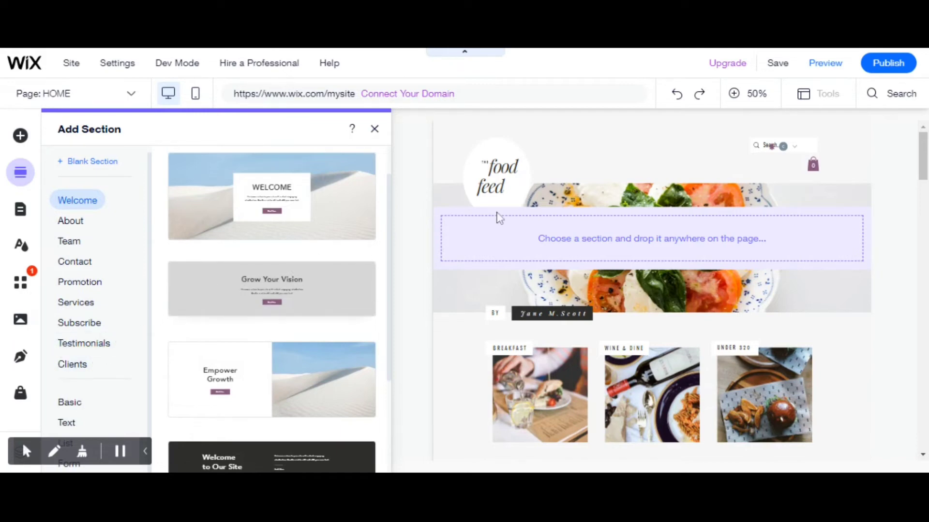
left_click_drag(560, 221, 467, 243)
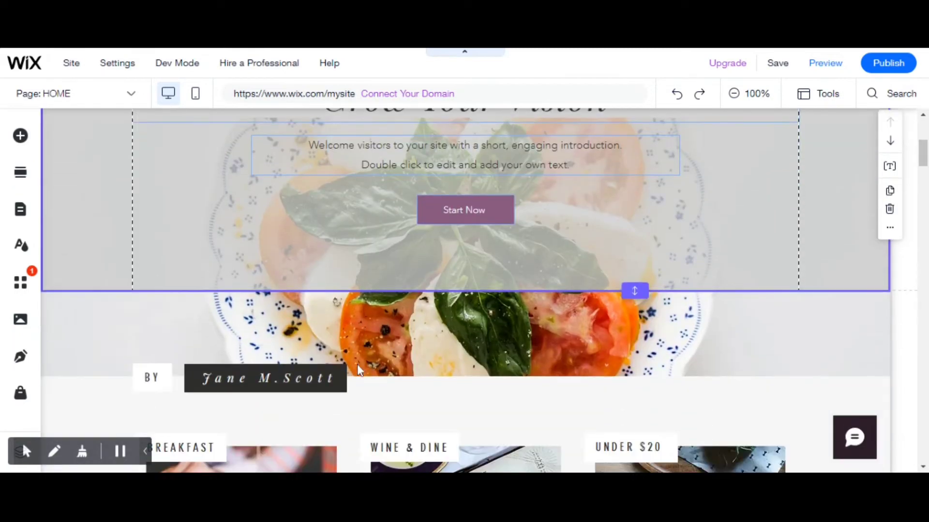
- Shorten the Grow Your Vision intro section on the home page so it ends just below the Start Now button
scroll(356, 370, "up", 4)
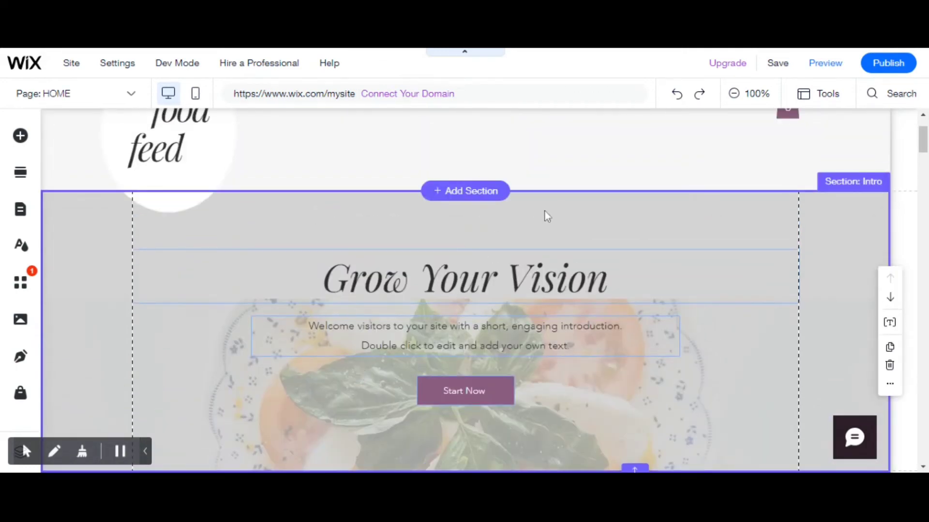
scroll(594, 361, "down", 4)
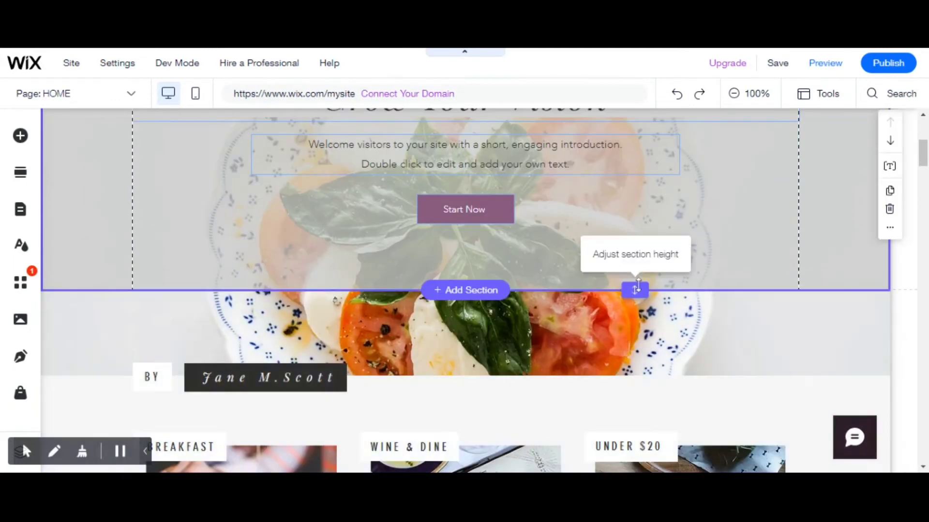
left_click_drag(634, 290, 634, 223)
scroll(583, 333, "up", 3)
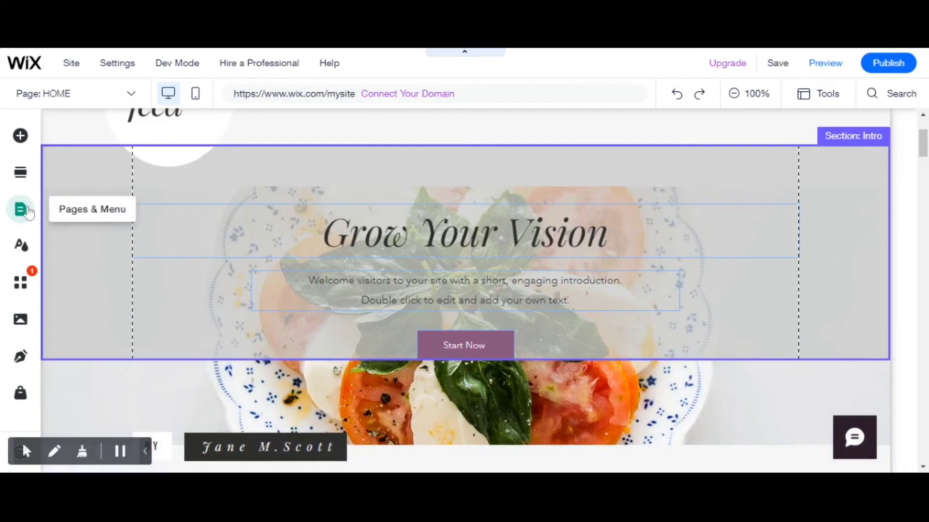
- Look through the pages in the site menu and set the site's page transition to Cross Fade
left_click(28, 211)
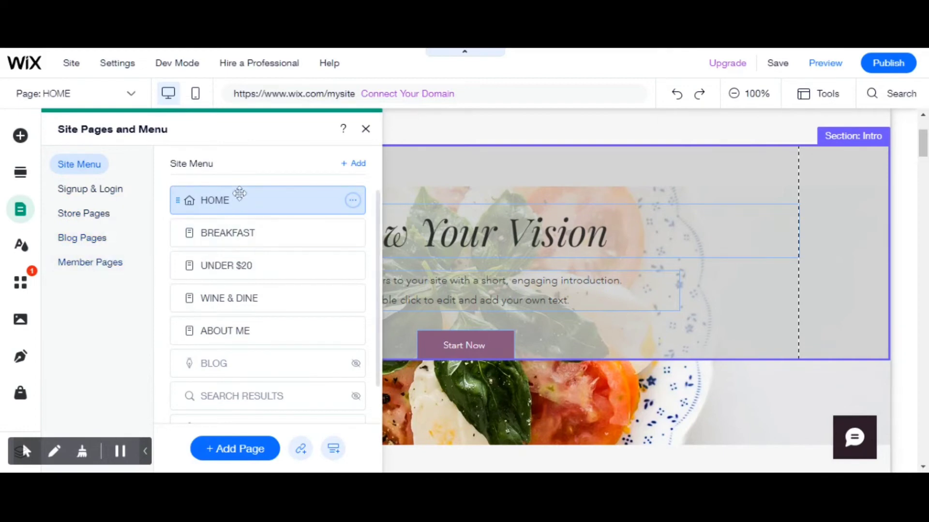
scroll(223, 406, "down", 1)
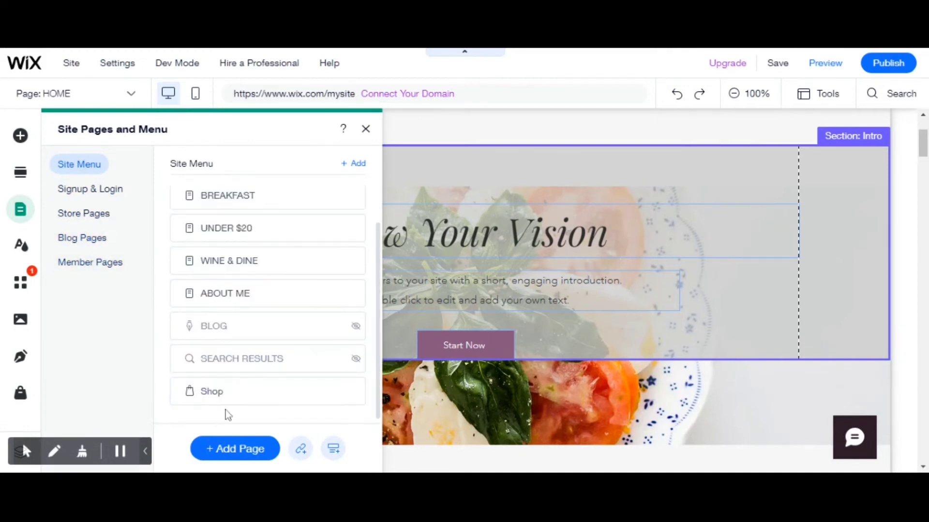
left_click(11, 257)
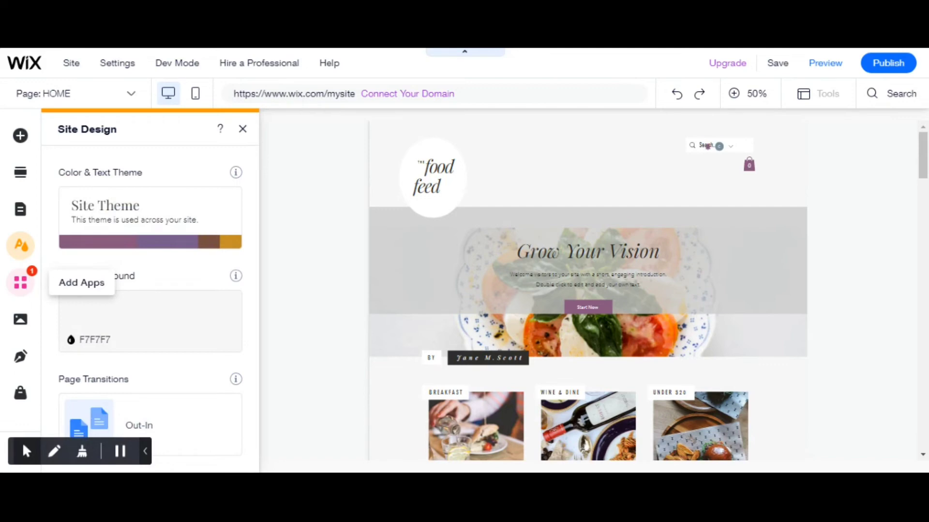
left_click(164, 424)
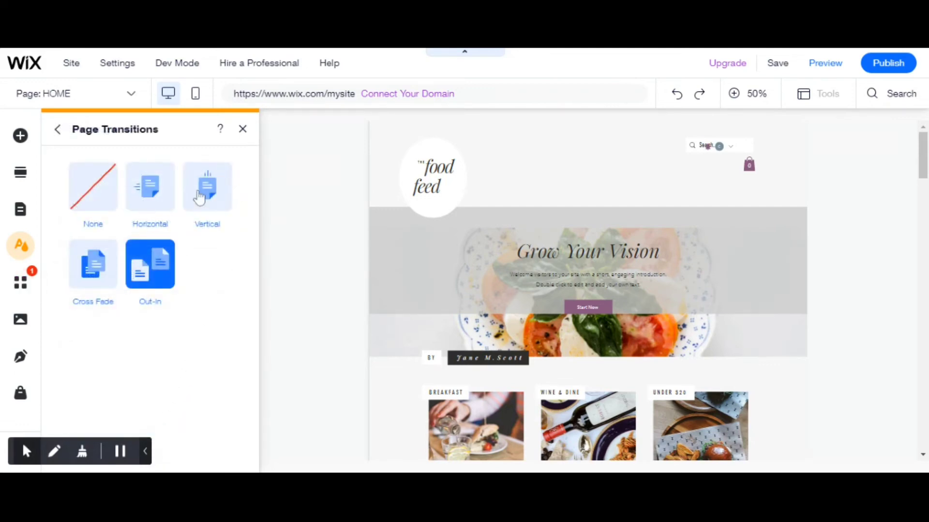
left_click(96, 270)
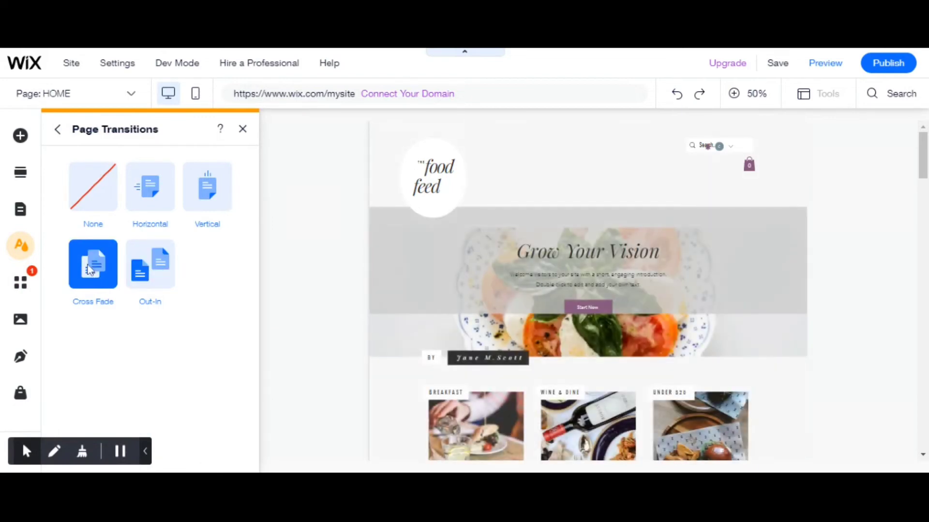
- Examine the Wix App Market's recommended, trending and business solution apps, along with its search topics and list of categories
left_click(19, 286)
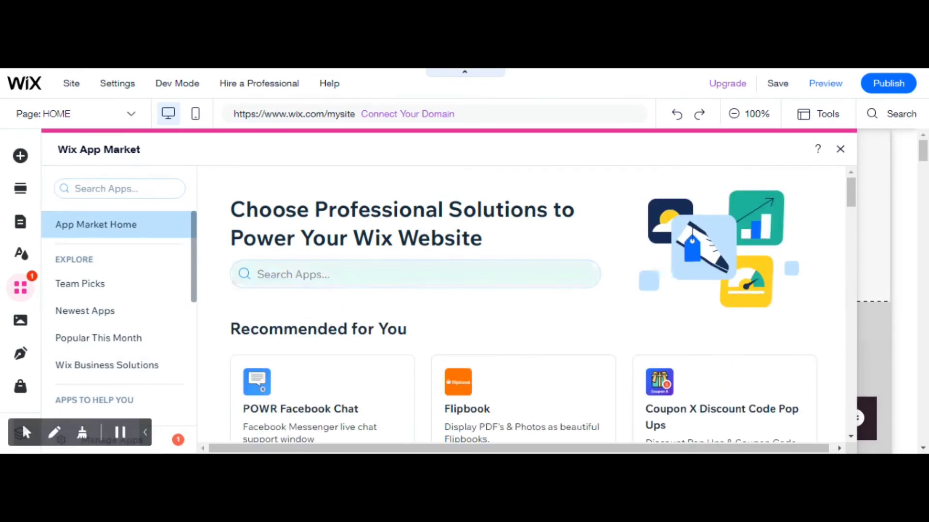
scroll(516, 271, "down", 2)
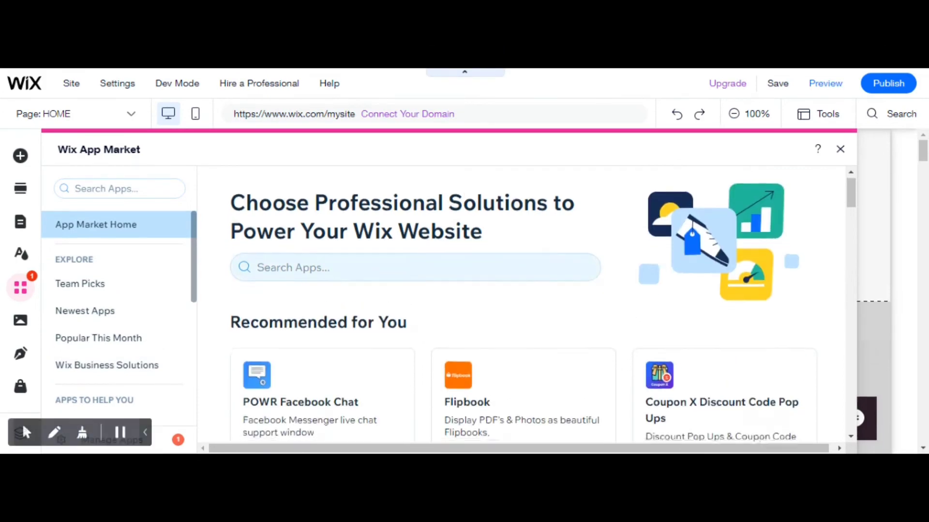
scroll(586, 273, "down", 2)
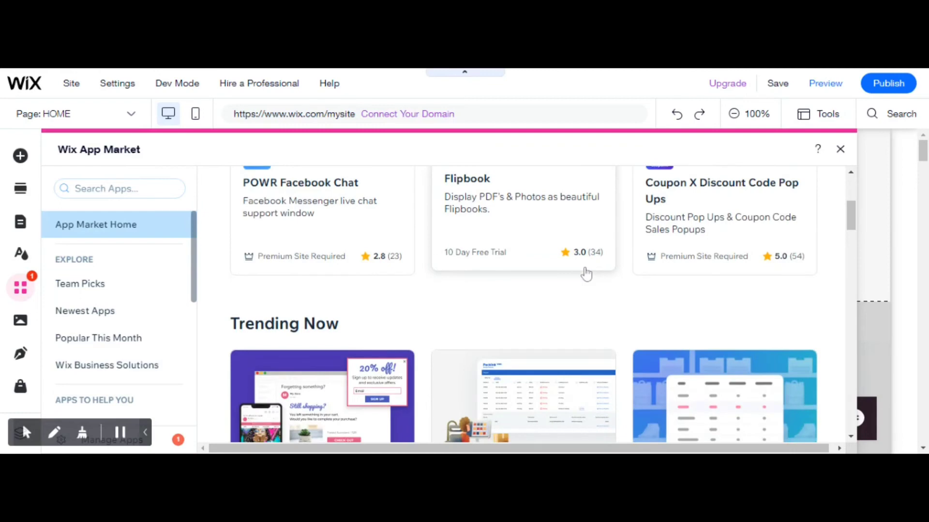
scroll(586, 273, "down", 3)
scroll(586, 274, "down", 1)
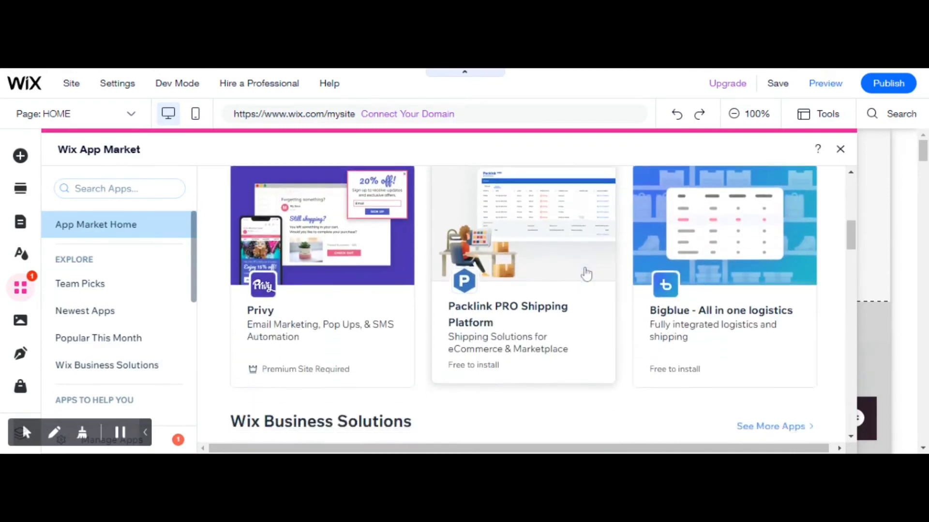
scroll(586, 274, "down", 1)
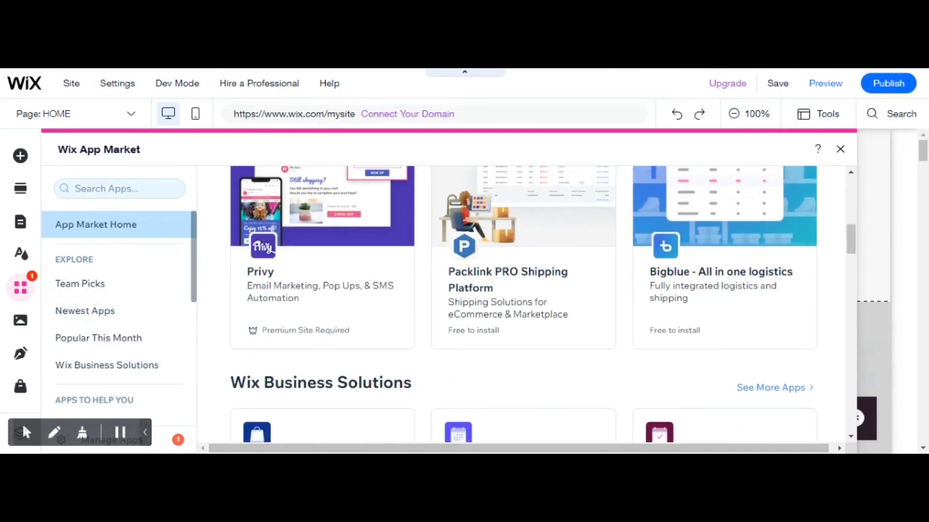
left_click(120, 188)
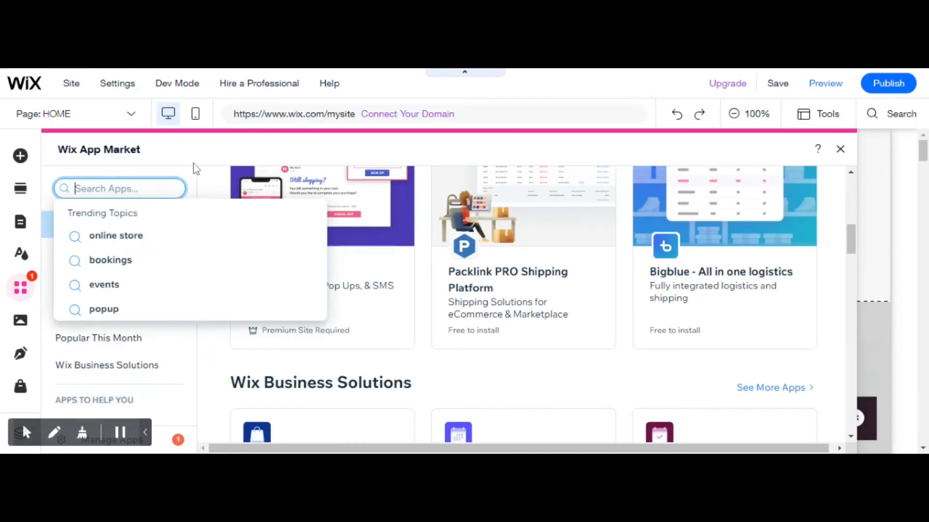
left_click(192, 181)
scroll(149, 261, "down", 3)
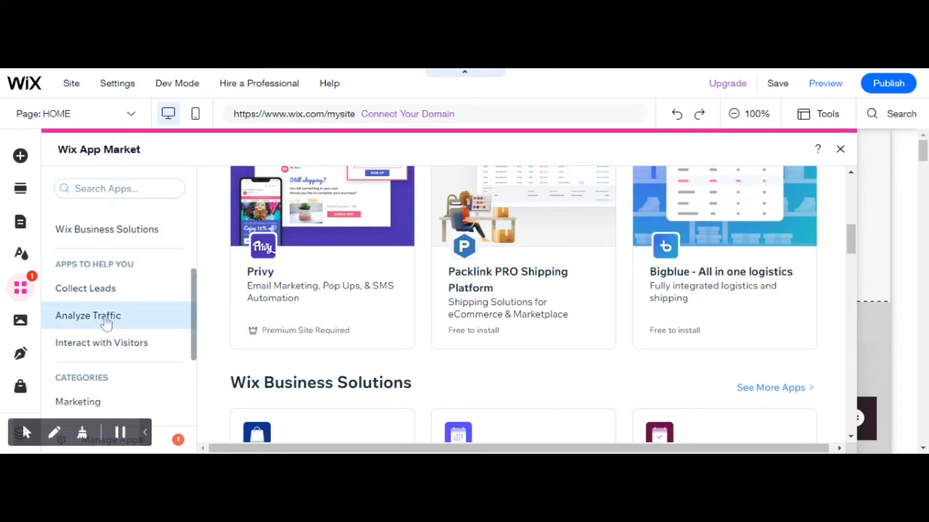
scroll(104, 343, "down", 1)
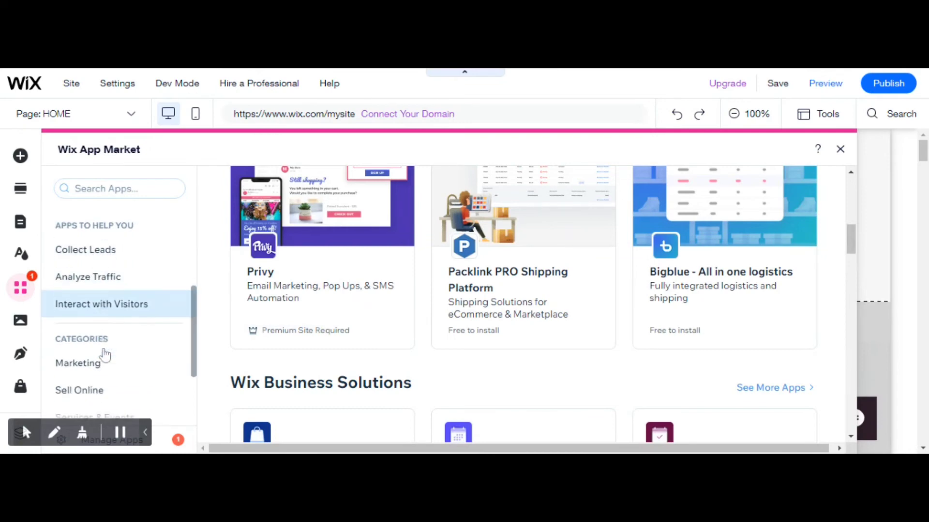
scroll(105, 355, "down", 1)
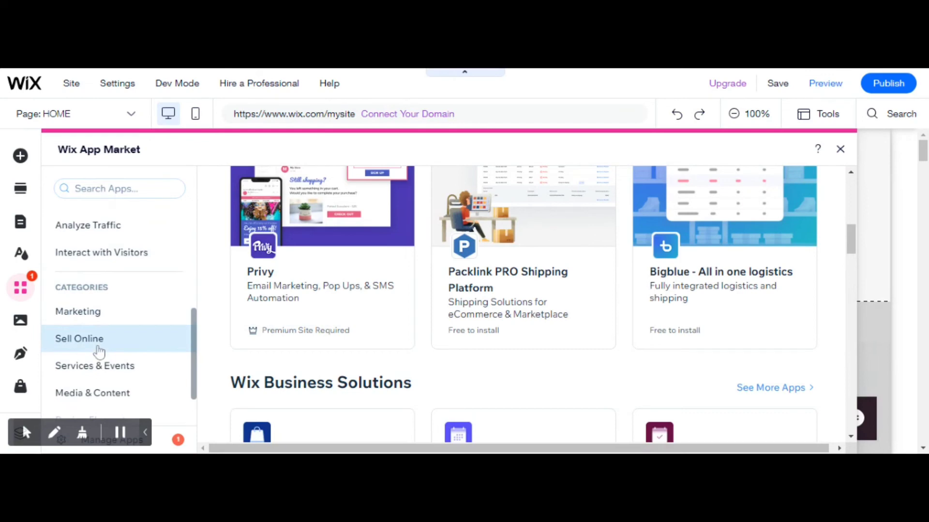
- Examine the apps offered in the App Market's Sell Online category, from Amazon down to the coupon and loyalty apps
left_click(100, 352)
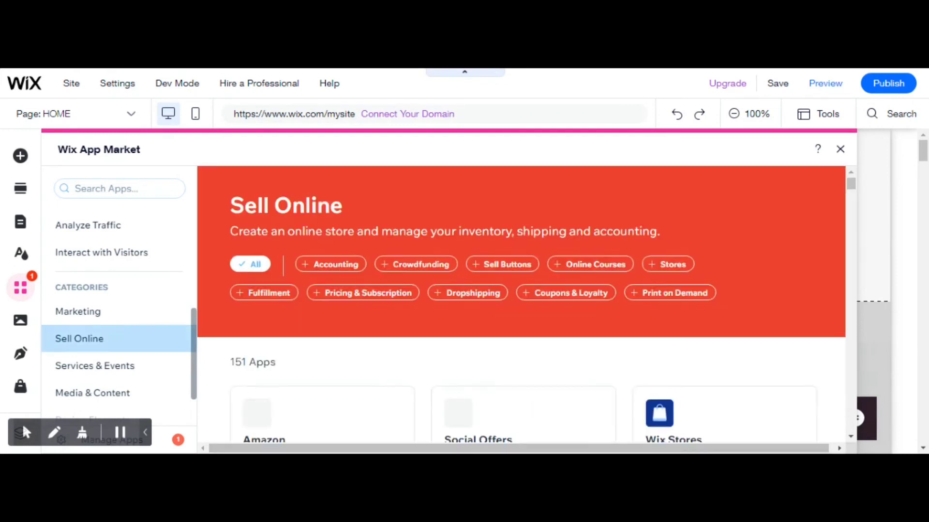
scroll(332, 334, "down", 3)
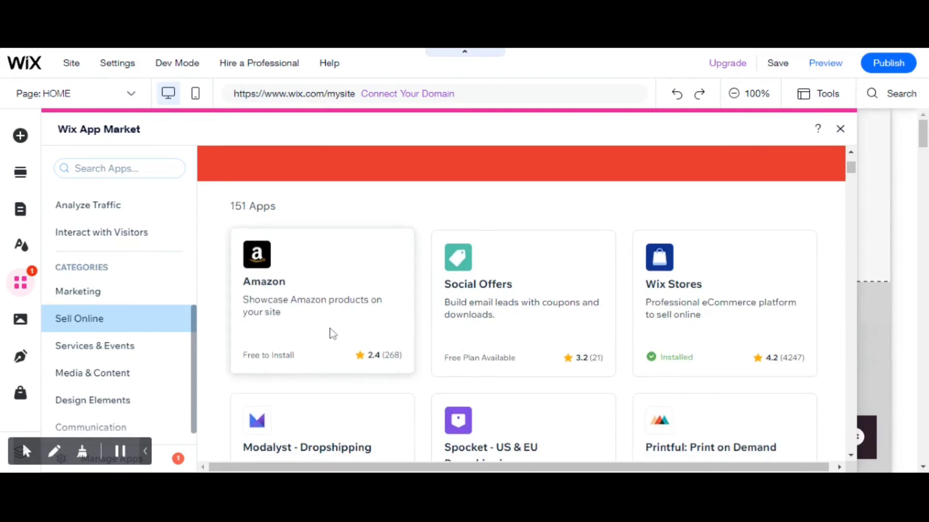
scroll(333, 334, "down", 3)
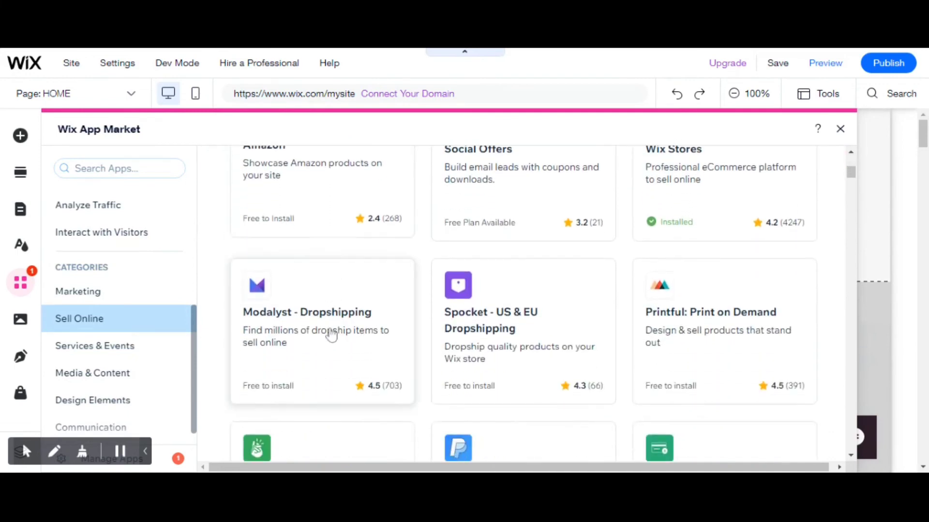
scroll(331, 333, "down", 2)
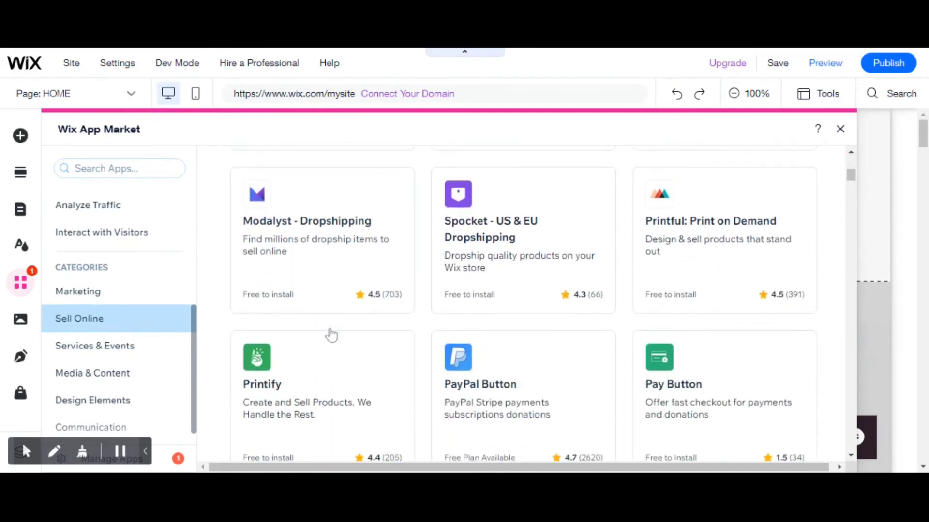
scroll(333, 334, "down", 2)
scroll(333, 334, "down", 1)
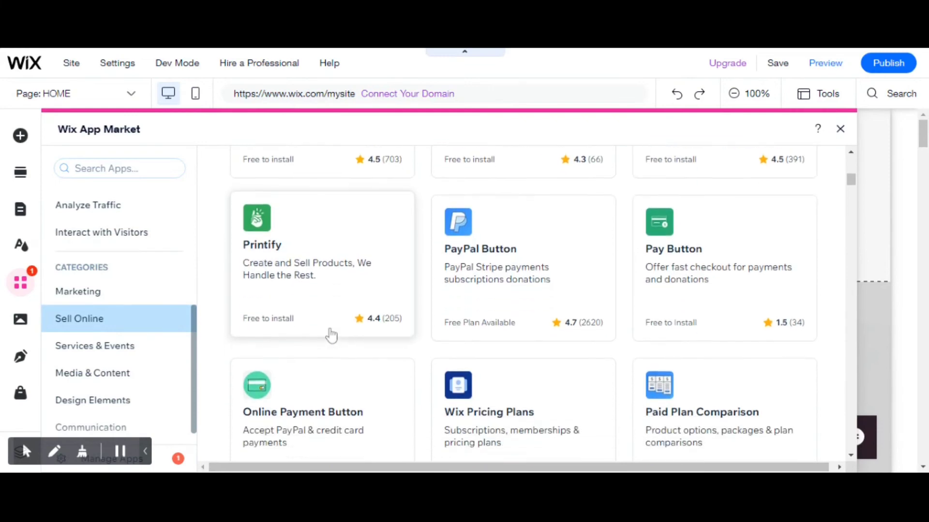
scroll(332, 334, "down", 2)
scroll(332, 333, "down", 1)
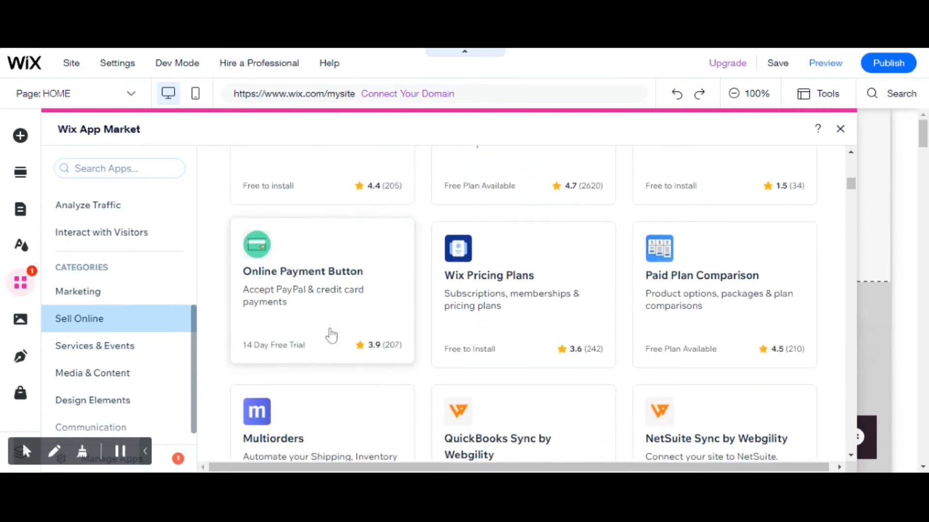
scroll(332, 335, "down", 2)
scroll(332, 333, "down", 2)
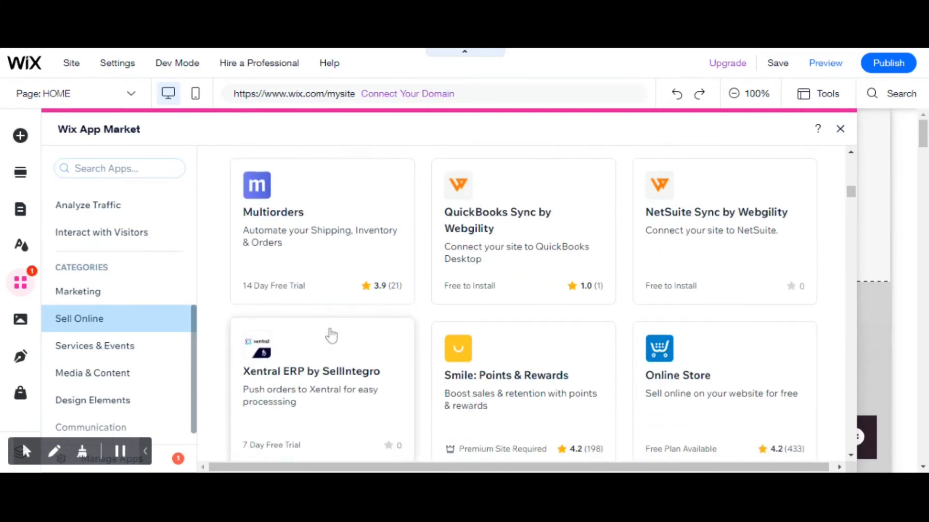
scroll(329, 333, "down", 2)
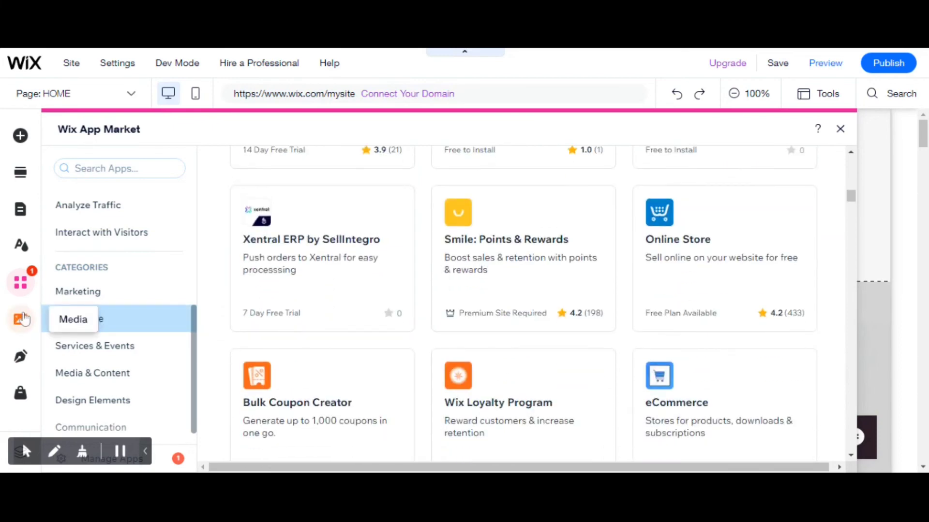
- Examine the media upload sources, the Photo Studio and Video Maker tools, and the free Wix images and videos
left_click(20, 320)
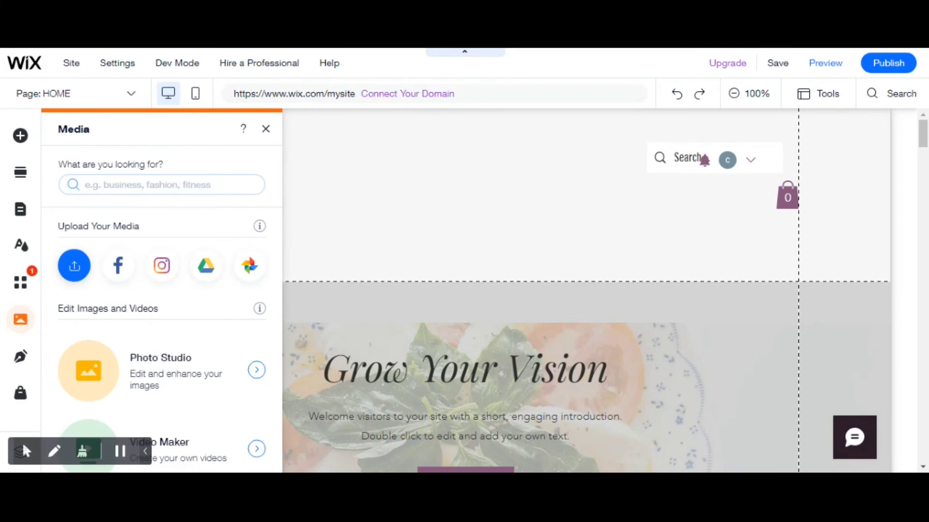
scroll(211, 283, "down", 2)
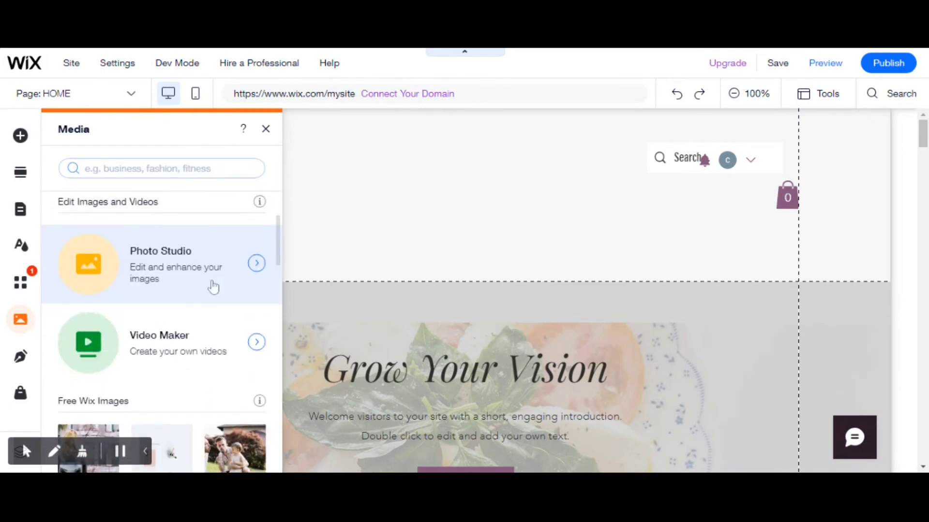
scroll(211, 287, "down", 3)
scroll(210, 290, "down", 3)
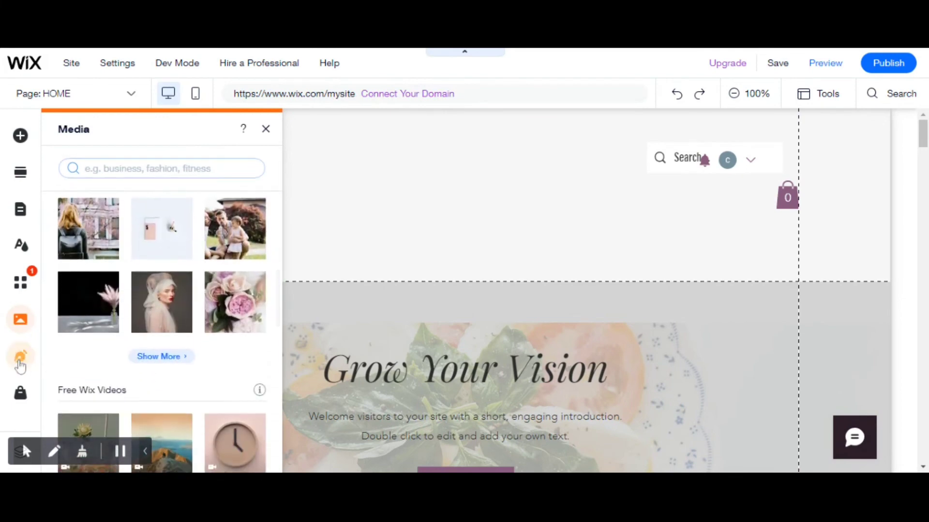
- Read the Wix eCommerce introduction, close it, and look over the site-level commands such as Save, Publish and Duplicate Site
left_click(28, 396)
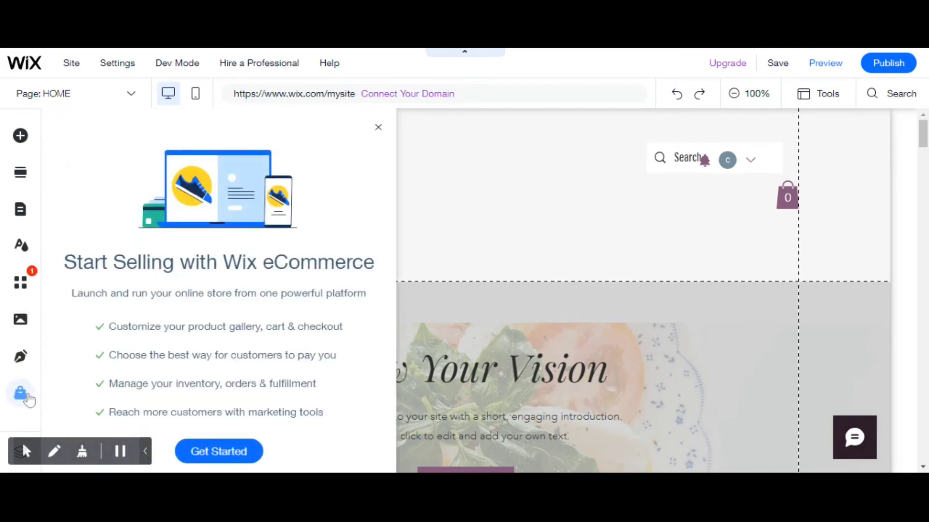
scroll(221, 325, "down", 1)
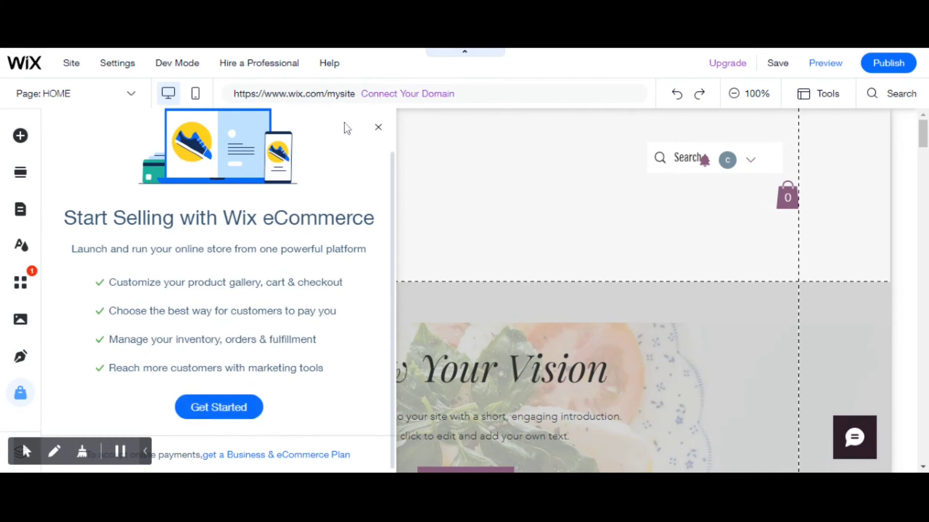
left_click(378, 129)
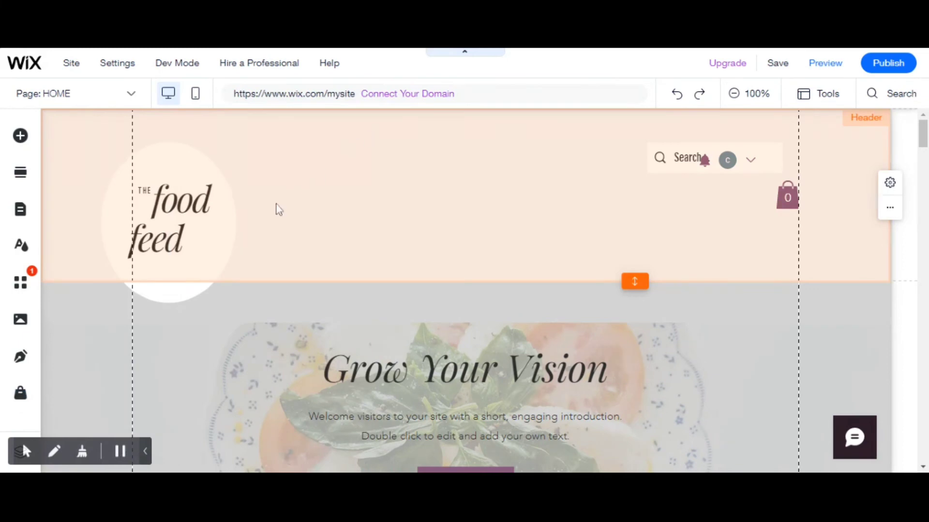
left_click(71, 65)
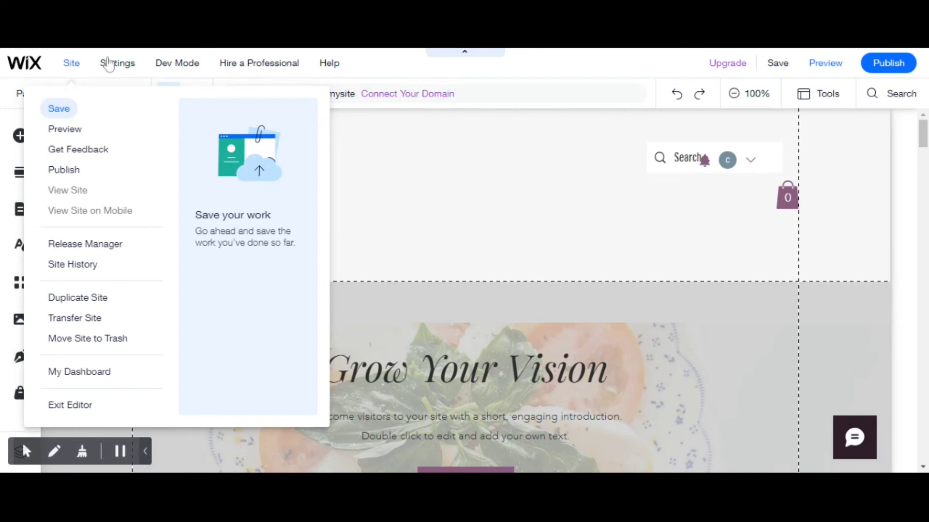
mouse_move(119, 67)
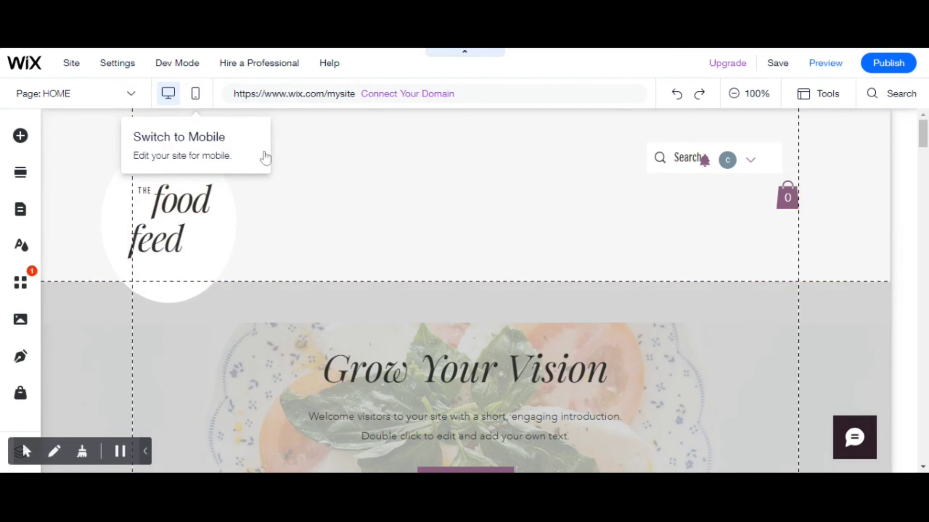
- Switch to the mobile version of the site and view the home page's header and Grow Your Vision section
left_click(196, 95)
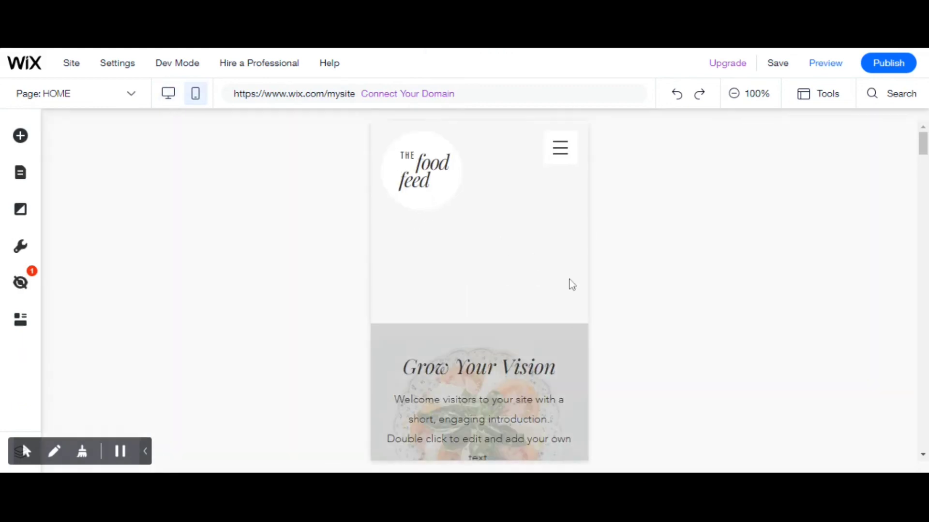
left_click(570, 285)
scroll(562, 287, "down", 5)
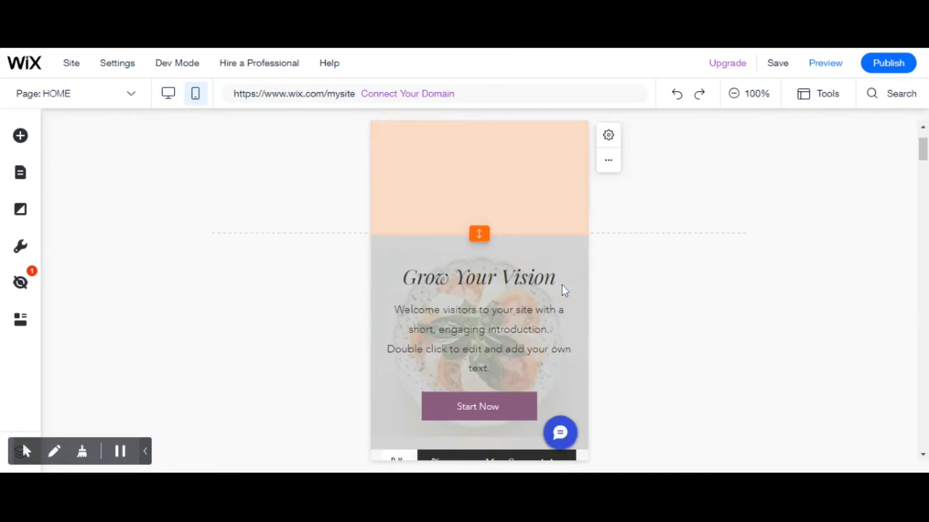
- Examine the mobile home page from Grow Your Vision through the category images and blog posts, and view it at 50% zoom before returning to 100%
scroll(563, 290, "down", 5)
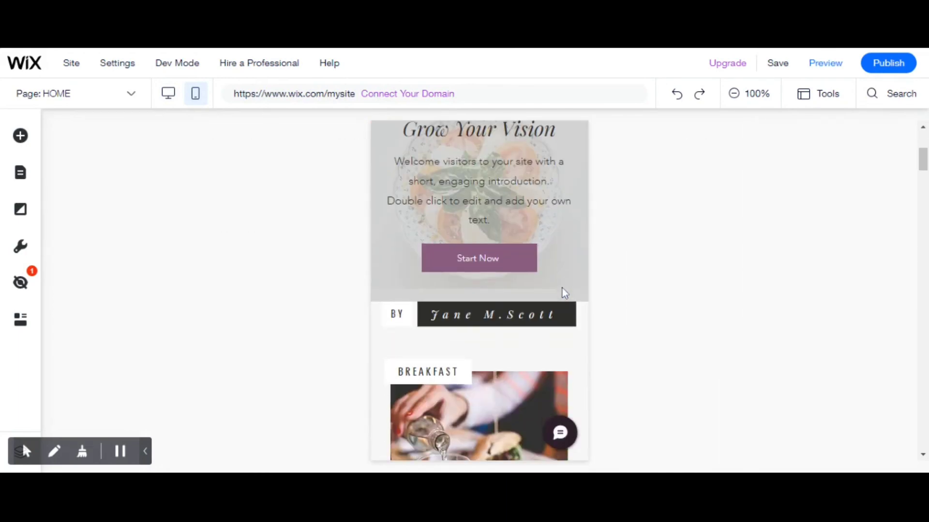
scroll(563, 292, "down", 6)
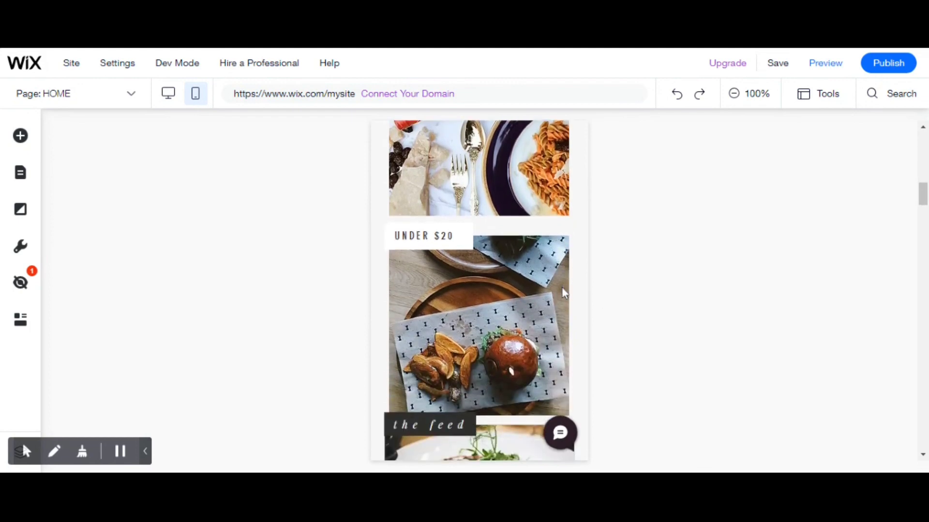
scroll(563, 292, "down", 5)
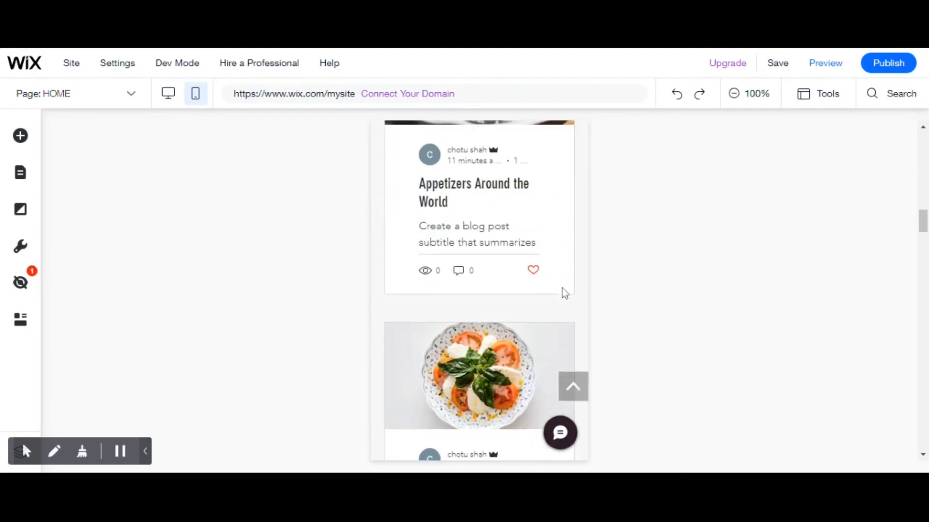
scroll(564, 292, "down", 10)
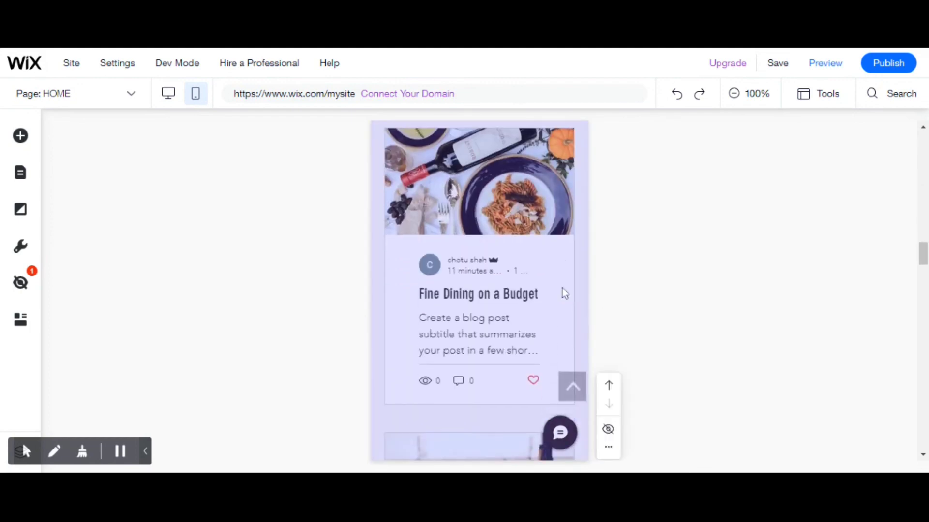
scroll(562, 289, "down", 5)
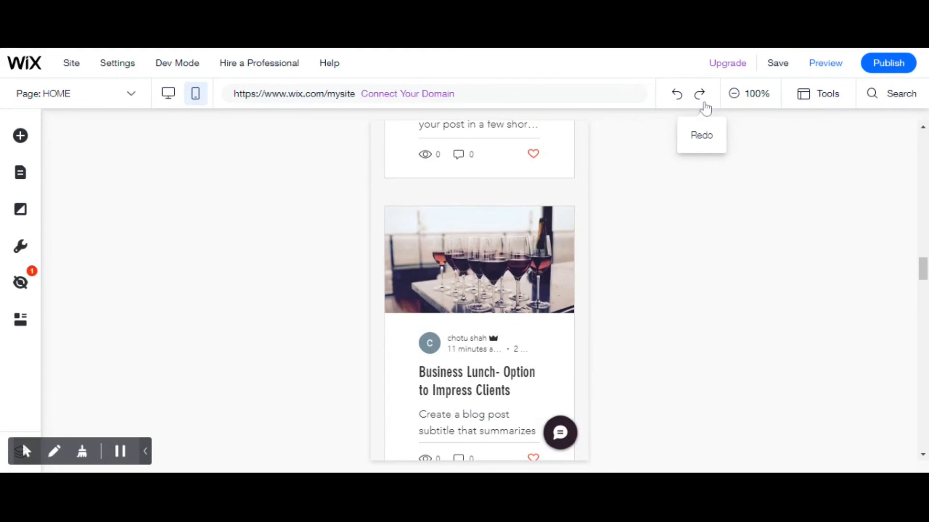
left_click(734, 94)
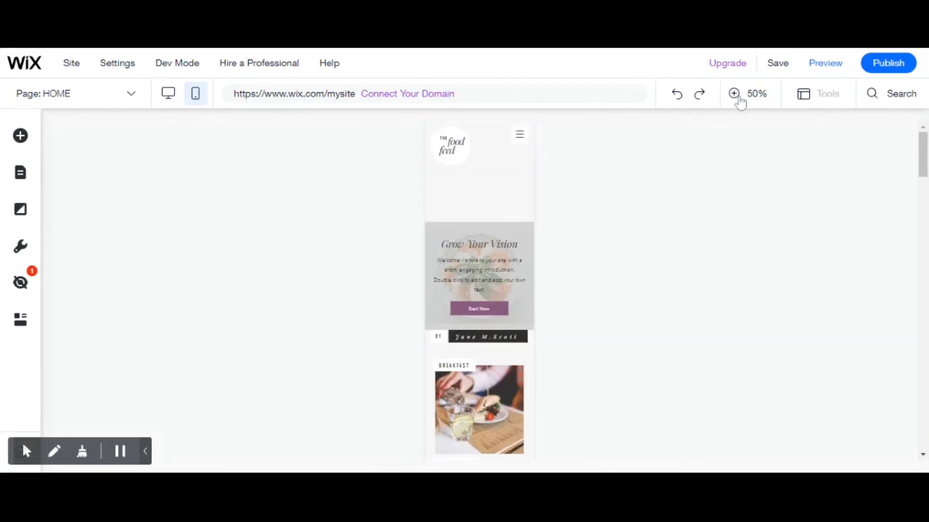
left_click(751, 95)
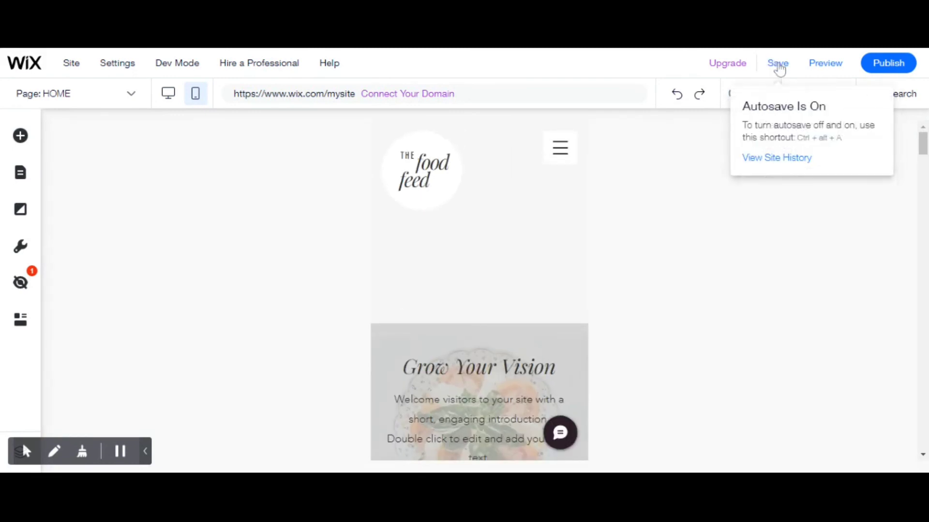
- Preview the mobile site and look through the home page from the header past the category images to the blog posts in the feed
left_click(828, 68)
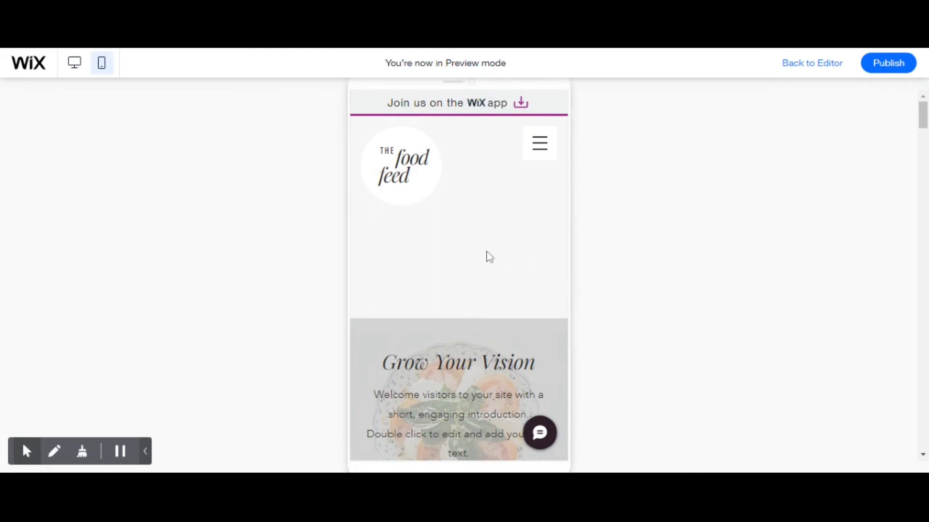
scroll(444, 286, "down", 3)
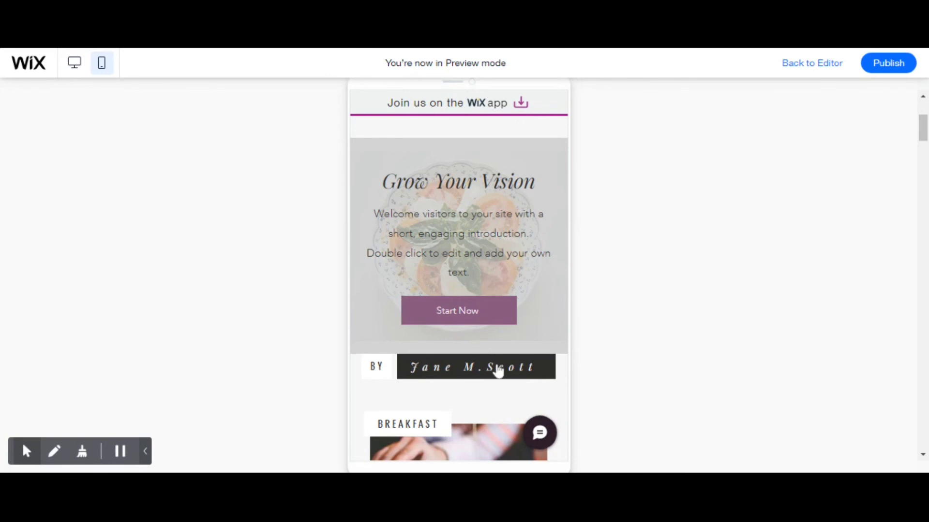
scroll(498, 370, "down", 3)
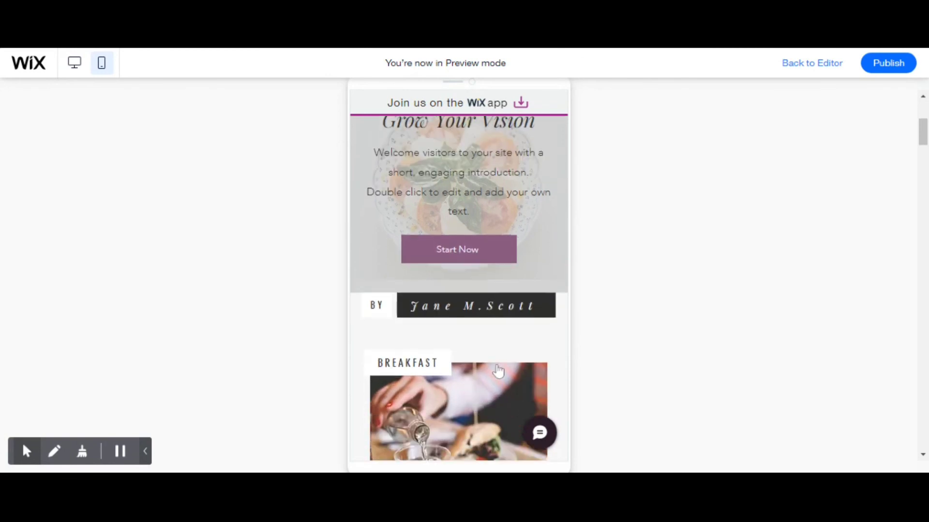
scroll(498, 371, "down", 3)
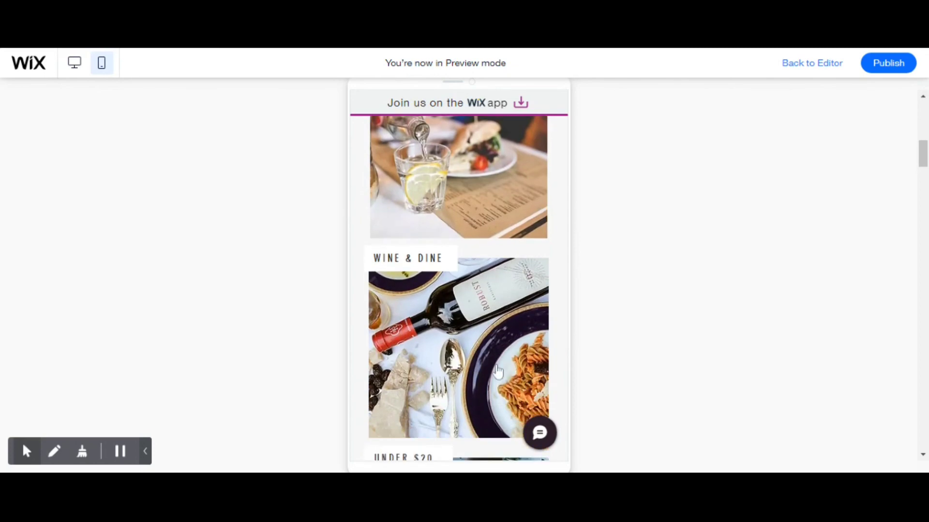
scroll(498, 370, "down", 4)
scroll(497, 370, "down", 8)
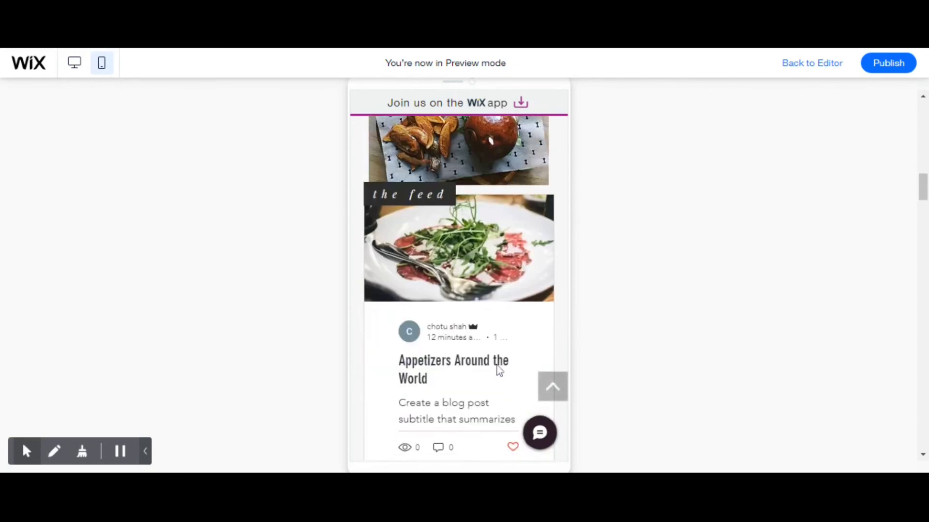
scroll(498, 372, "down", 9)
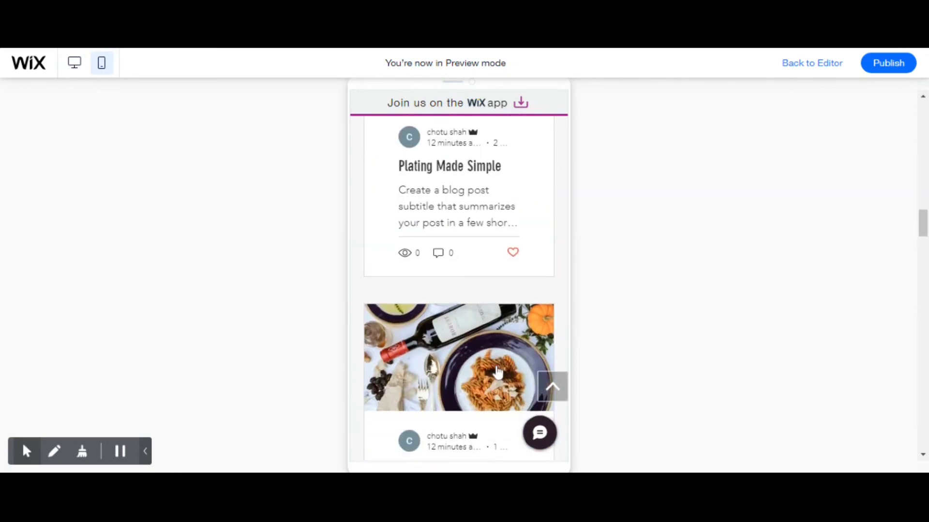
scroll(498, 371, "down", 9)
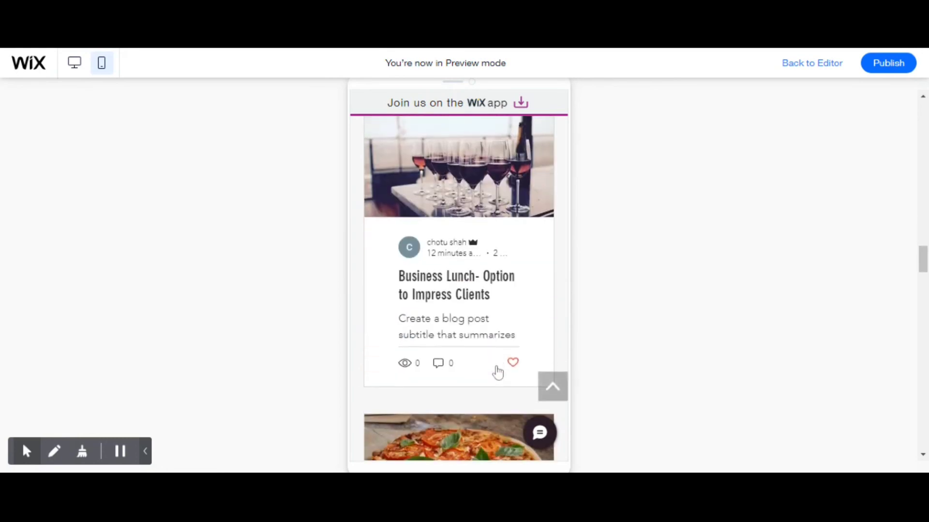
scroll(498, 373, "down", 5)
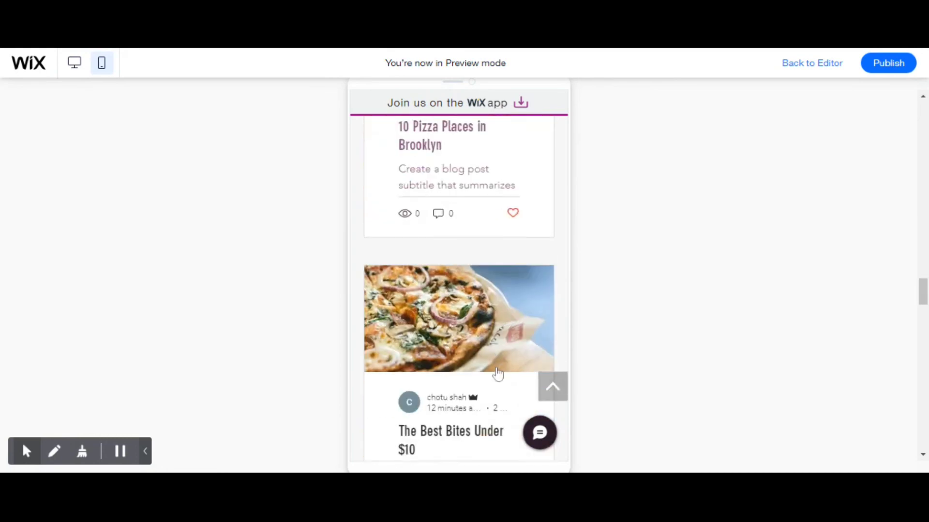